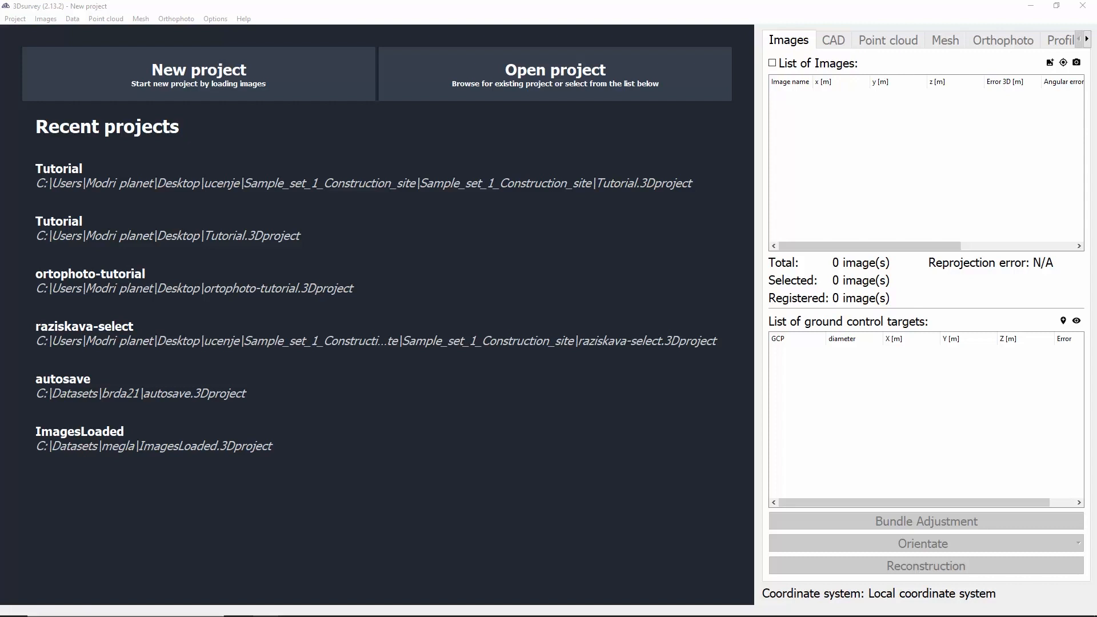
- Examine the Sample_set_1_Construction_site folder's drone images and the ground control coordinates in its JURCKOVA_DOF text file
left_click_drag(0, 383, 539, 133)
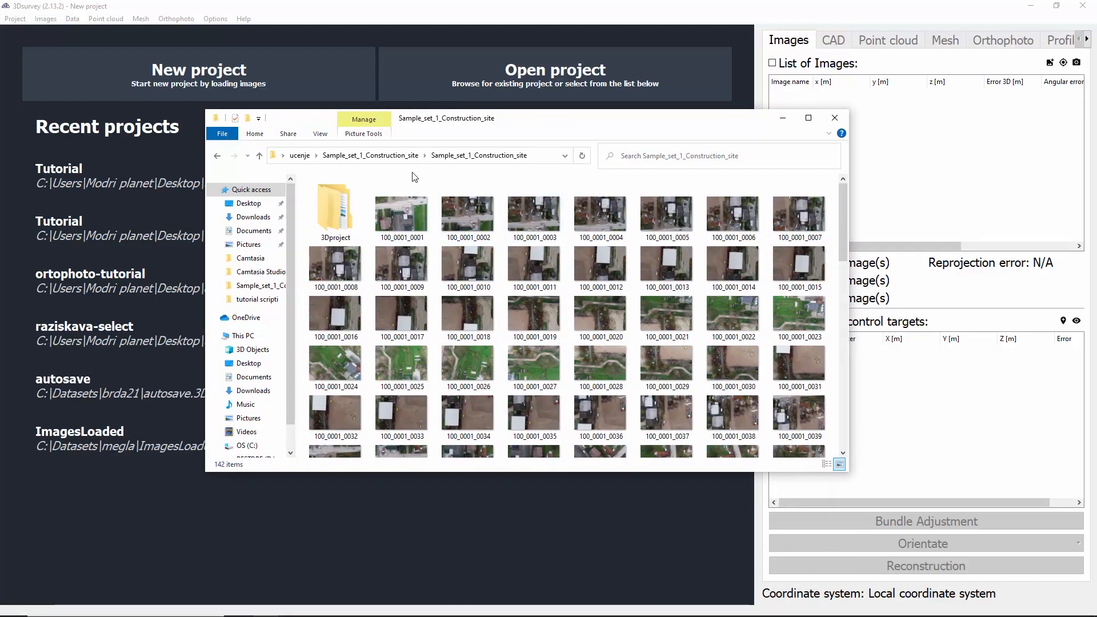
scroll(423, 211, "down", 10)
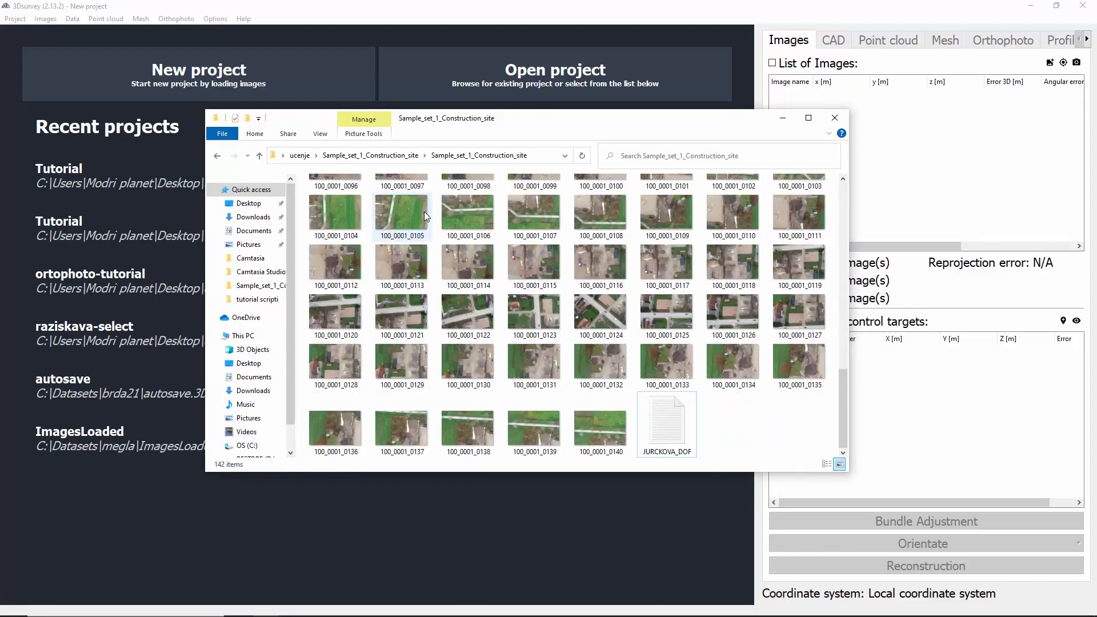
scroll(424, 211, "up", 10)
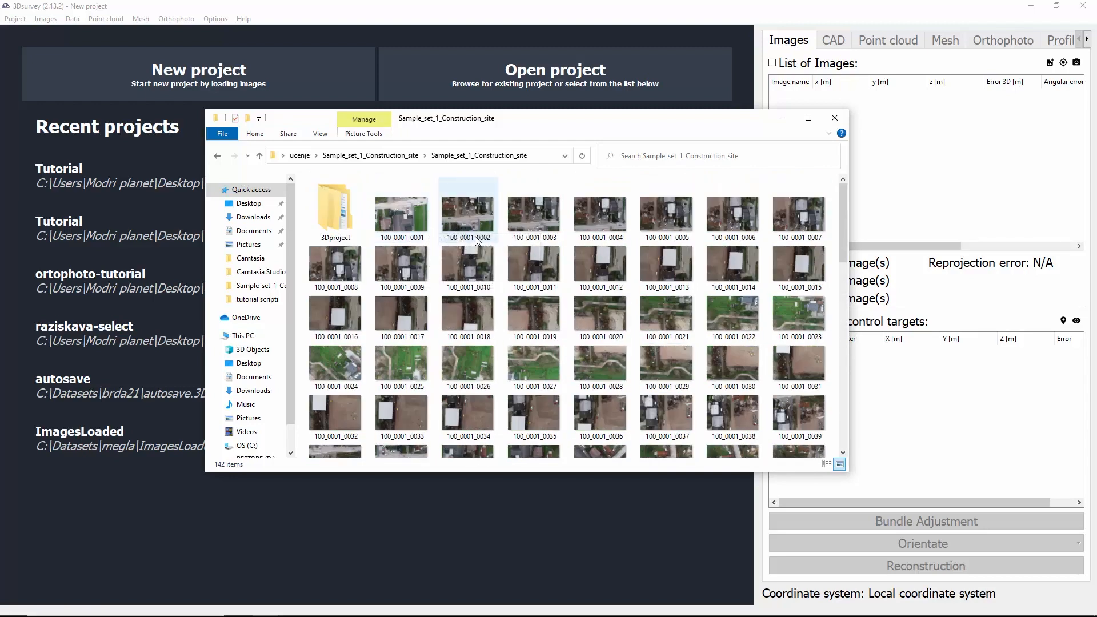
scroll(481, 242, "down", 10)
double_click(676, 439)
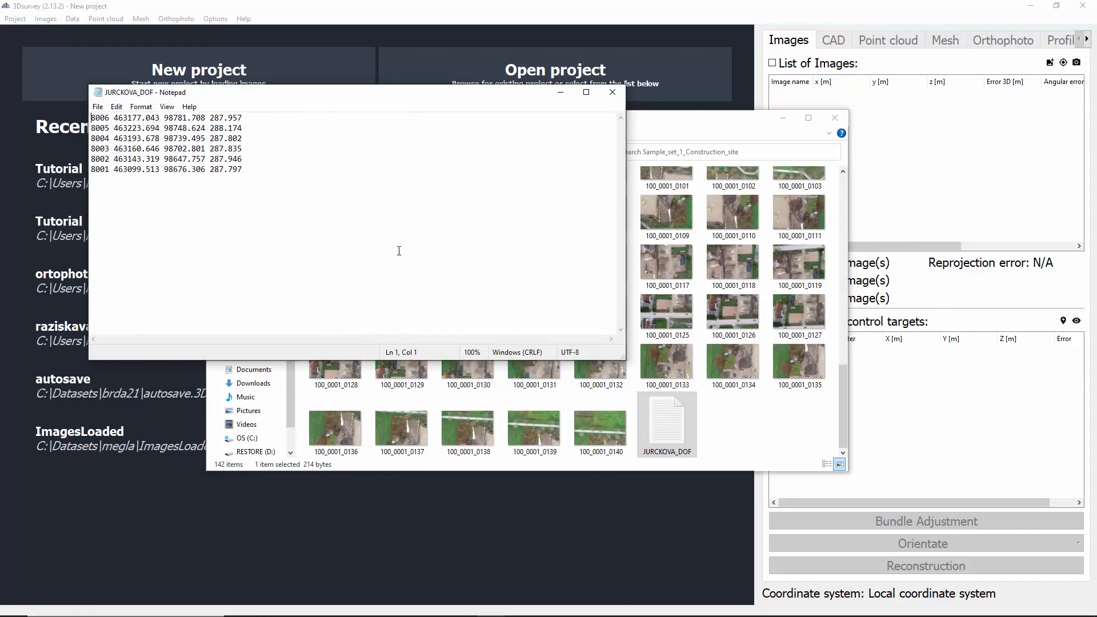
left_click(612, 92)
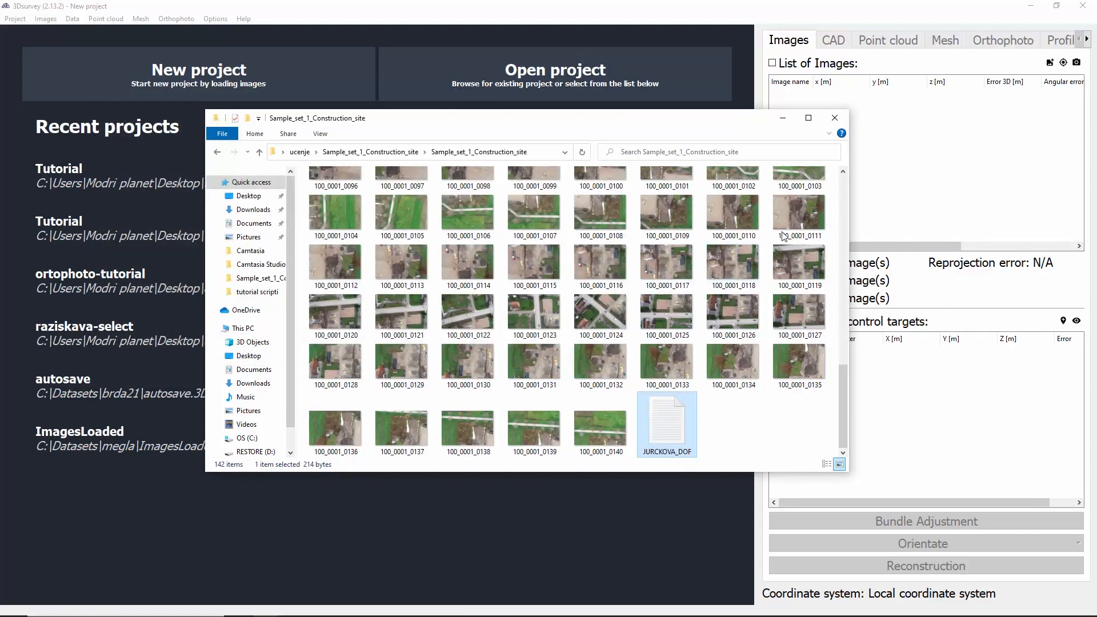
left_click(835, 118)
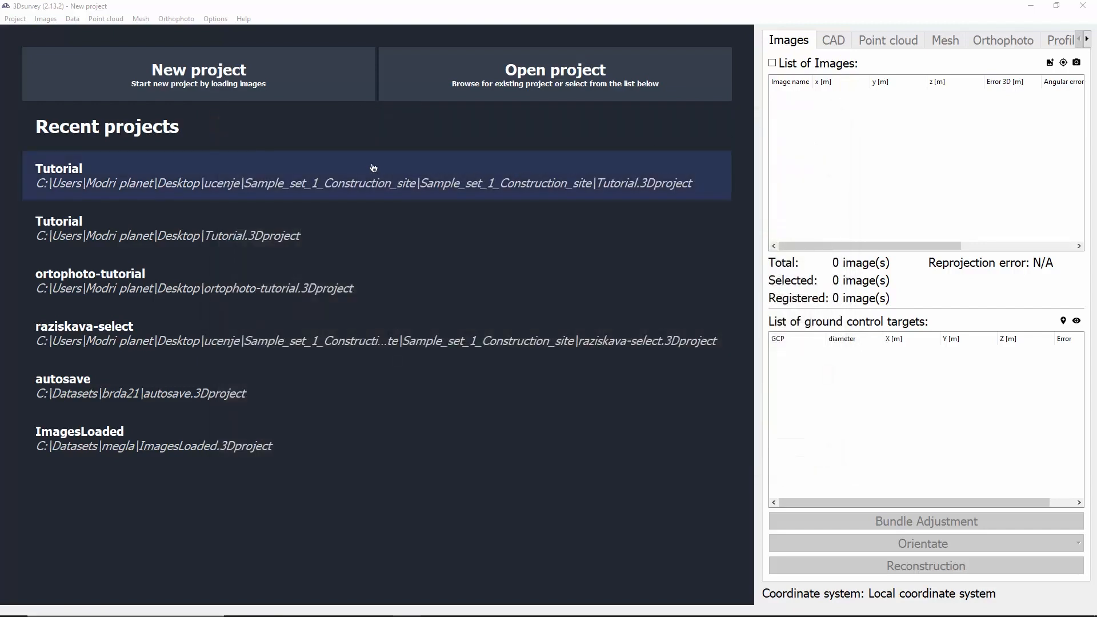
- Start a new project and load the images 100_0001_0001 through 100_0001_0140
left_click(279, 96)
left_click(197, 111)
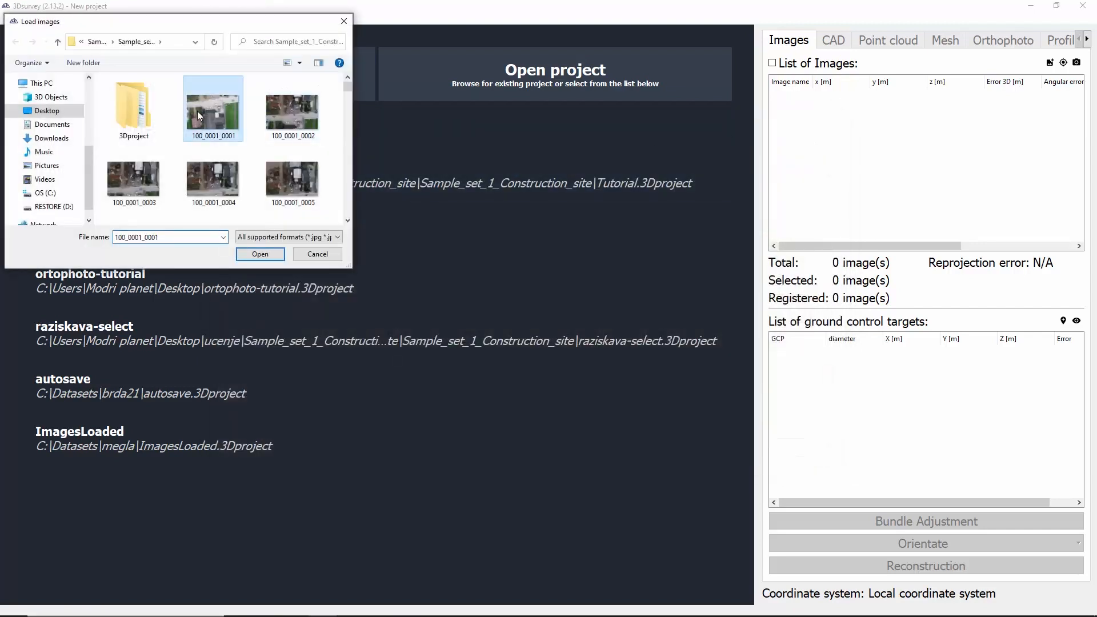
left_click_drag(347, 85, 346, 219)
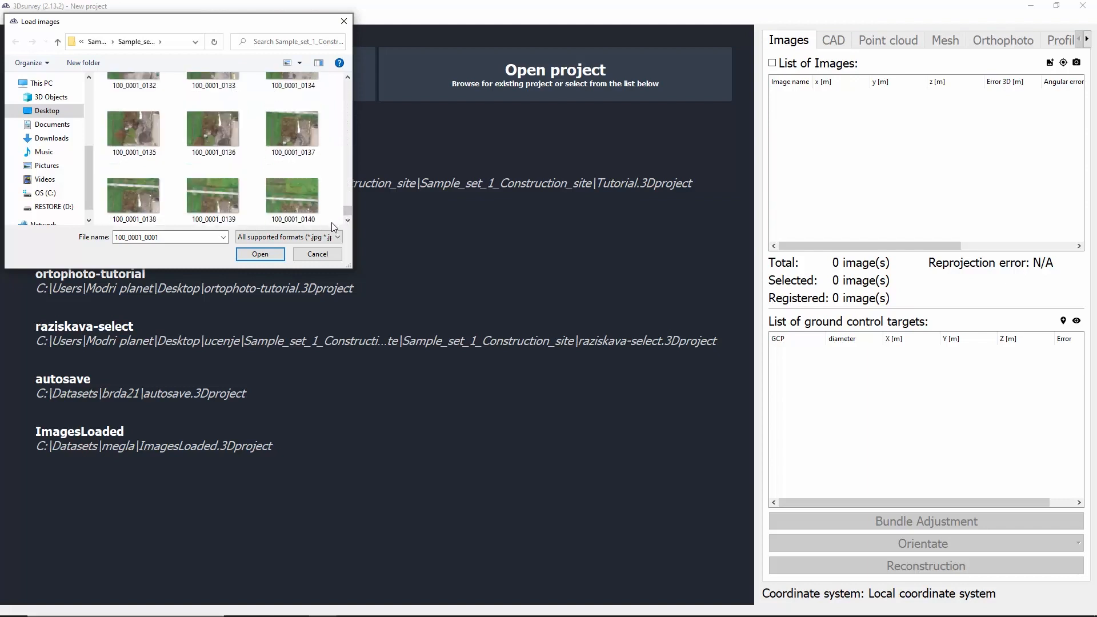
left_click(297, 194, "shift")
left_click(258, 254)
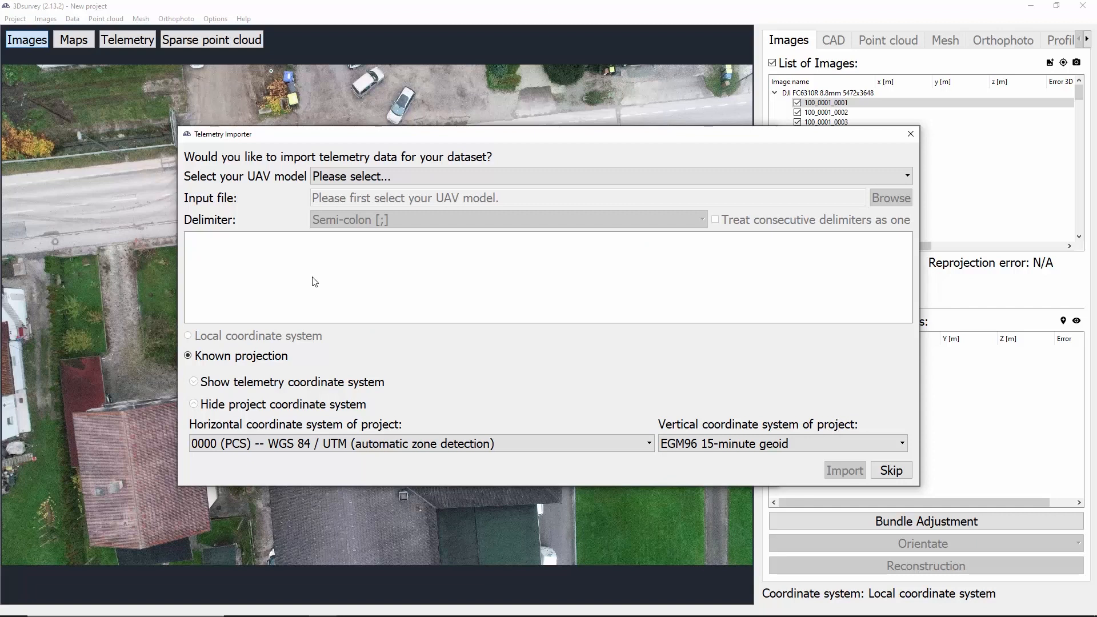
- Set the telemetry source to Exif data and the project's horizontal coordinate system to EPSG:3794, Slovenia 1996 / Slovene National Grid
left_click(353, 175)
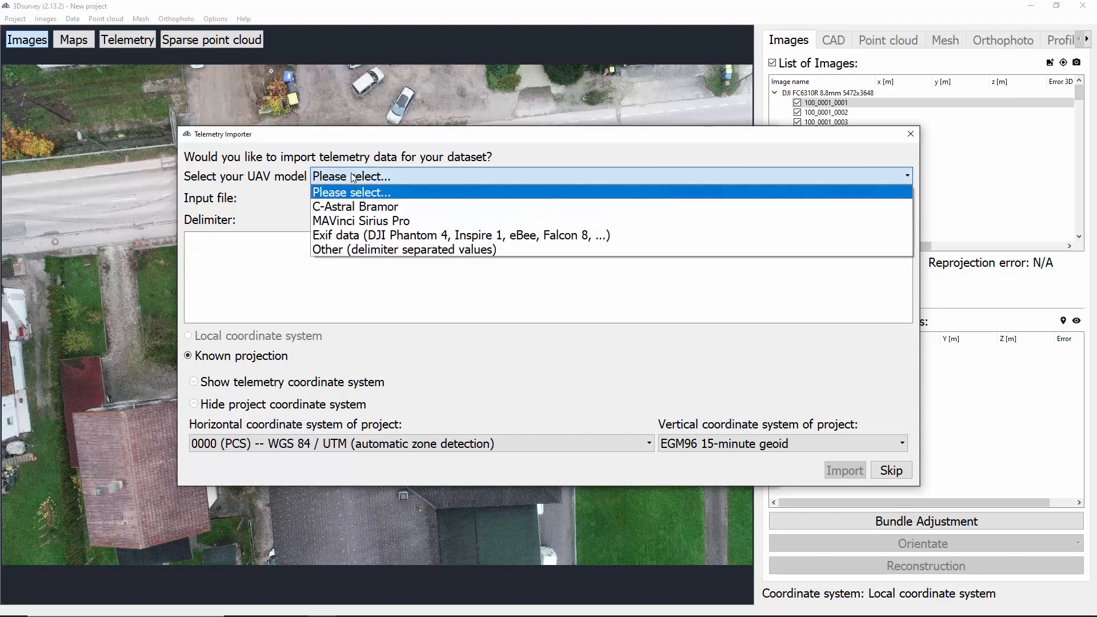
left_click(362, 235)
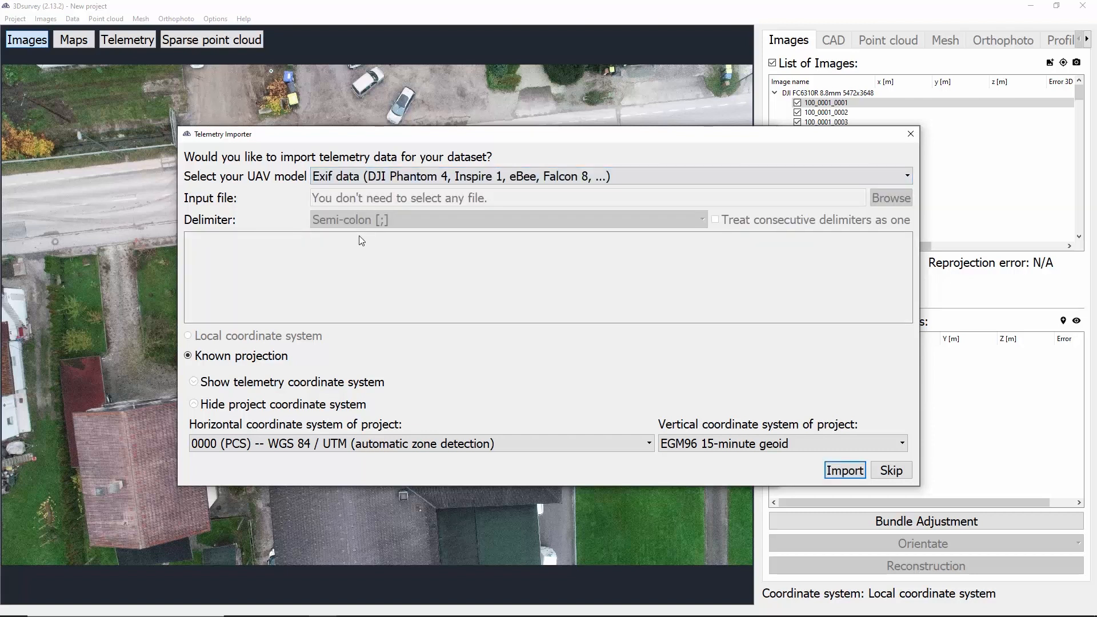
left_click(426, 444)
left_click(372, 489)
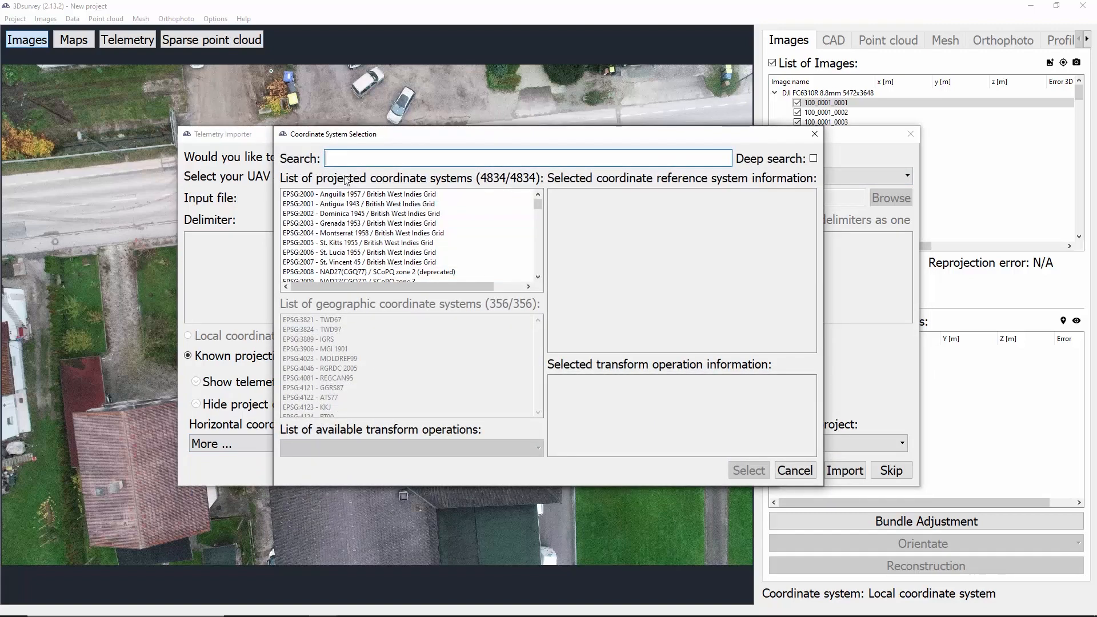
type("1")
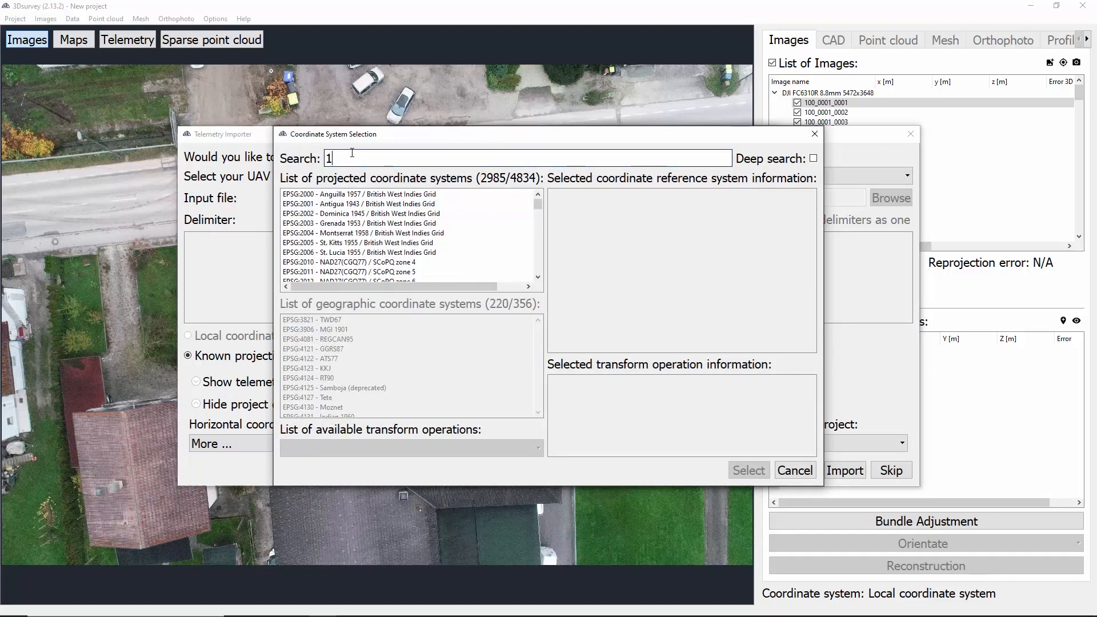
type("996")
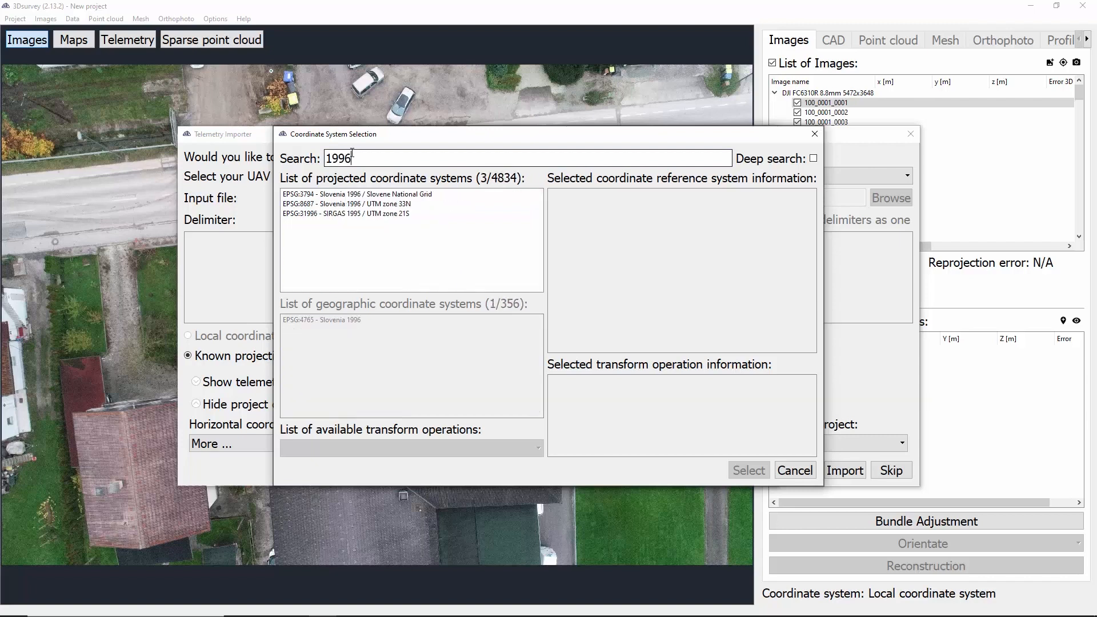
left_click(353, 195)
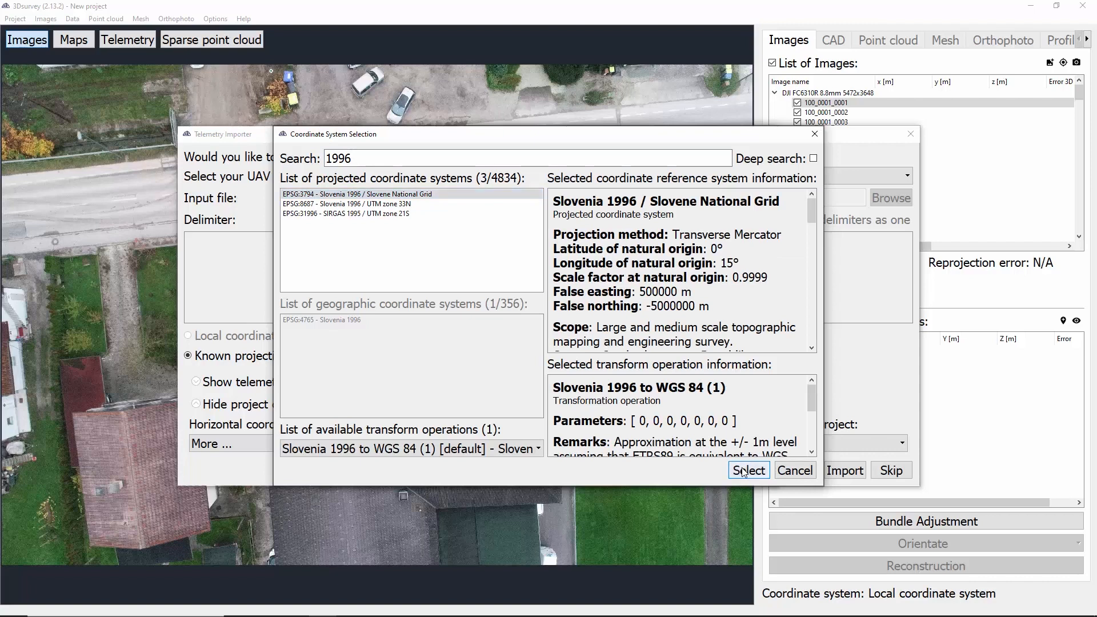
left_click(748, 470)
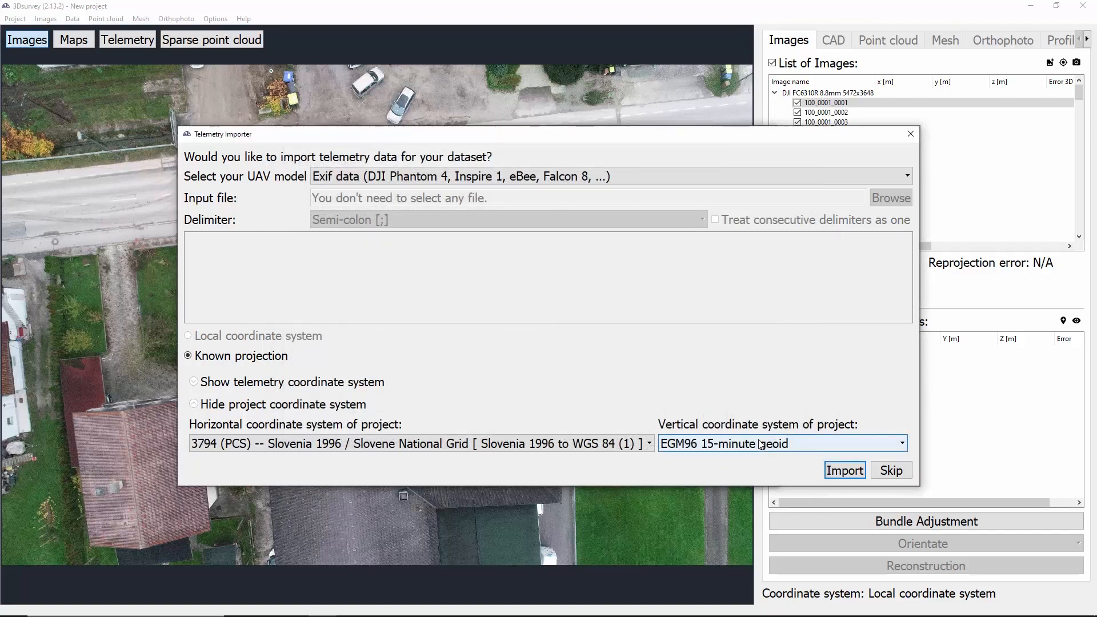
- Import the telemetry with EGM96 15-minute geoid as the vertical coordinate system and review the resulting telemetry table
left_click(759, 445)
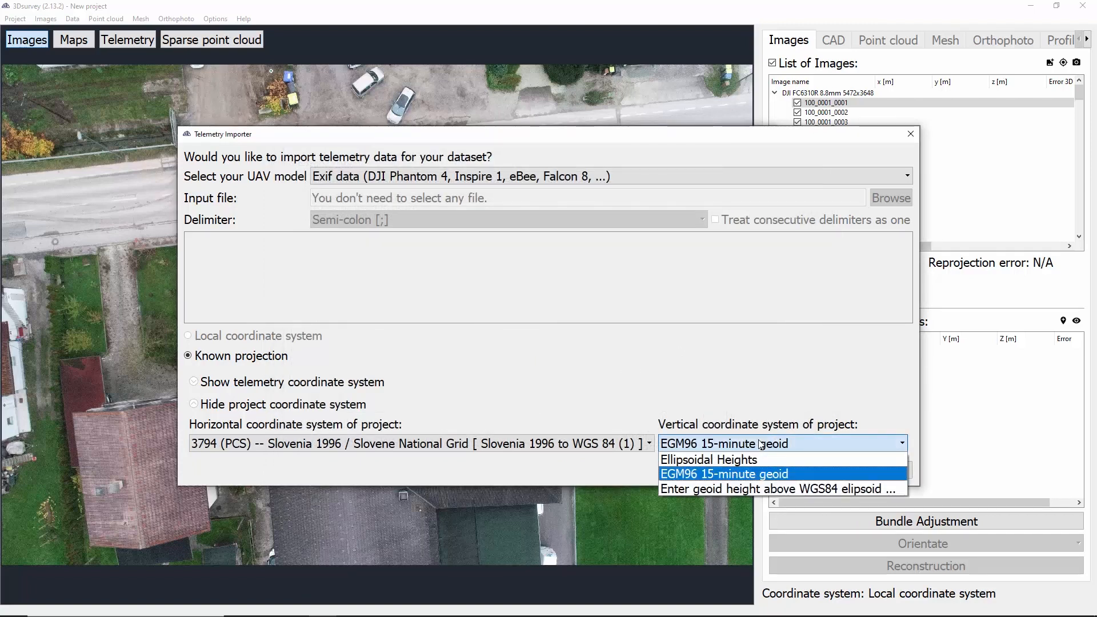
left_click(737, 474)
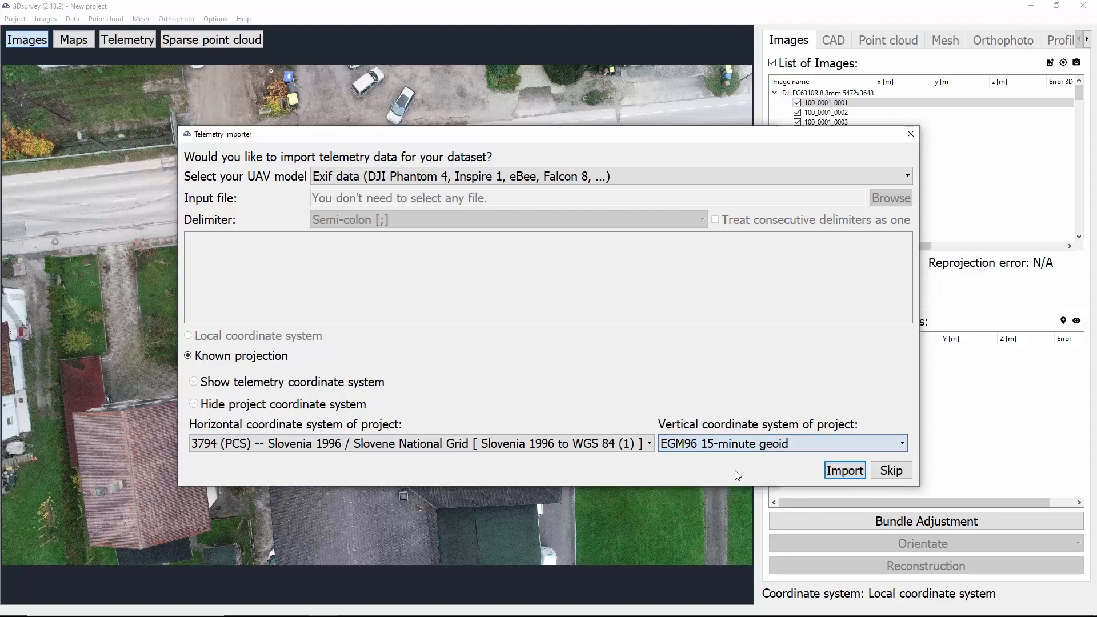
left_click(844, 471)
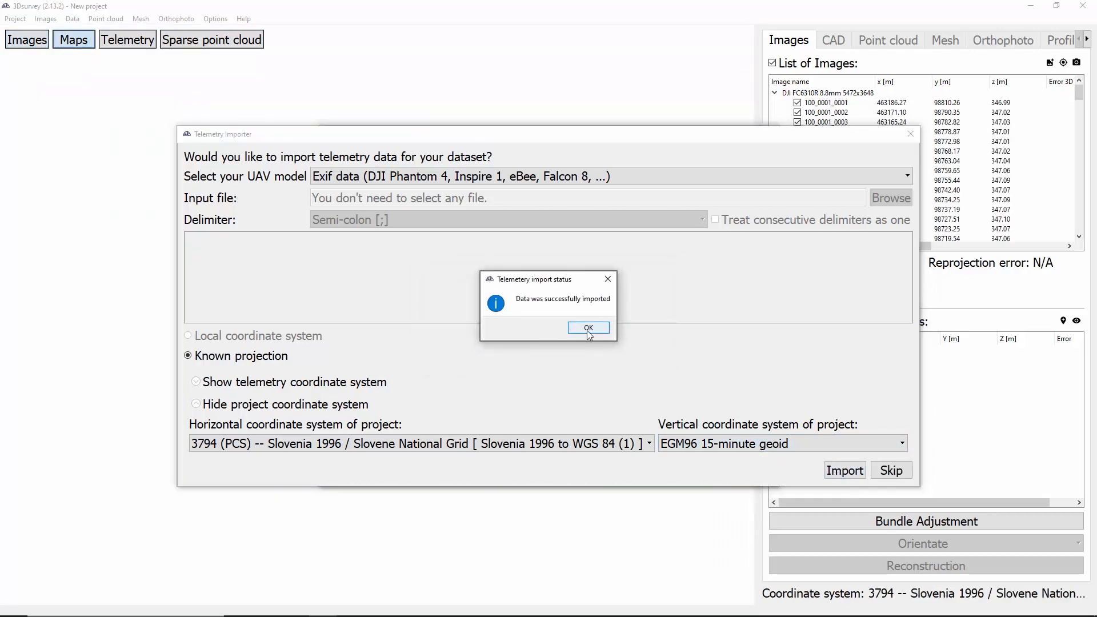
left_click(588, 328)
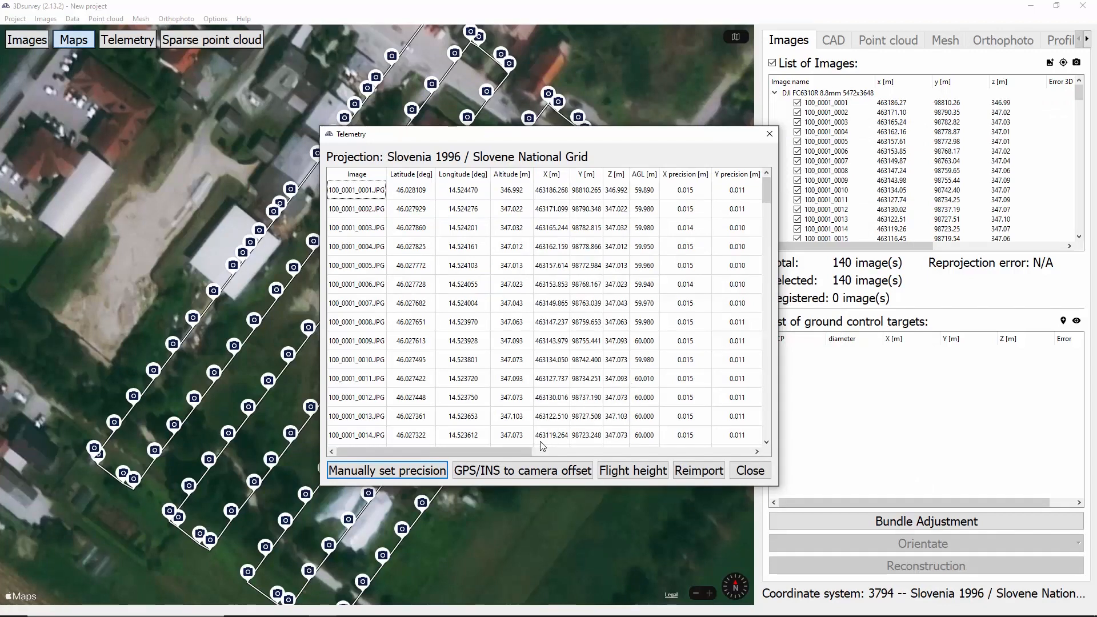
left_click_drag(538, 453, 587, 453)
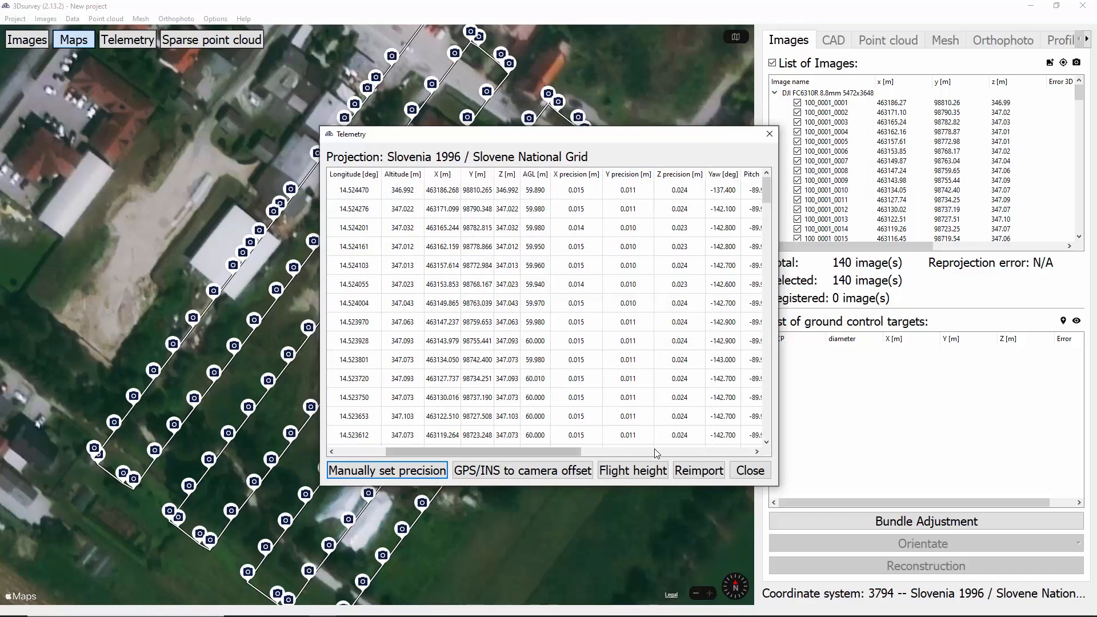
left_click(743, 471)
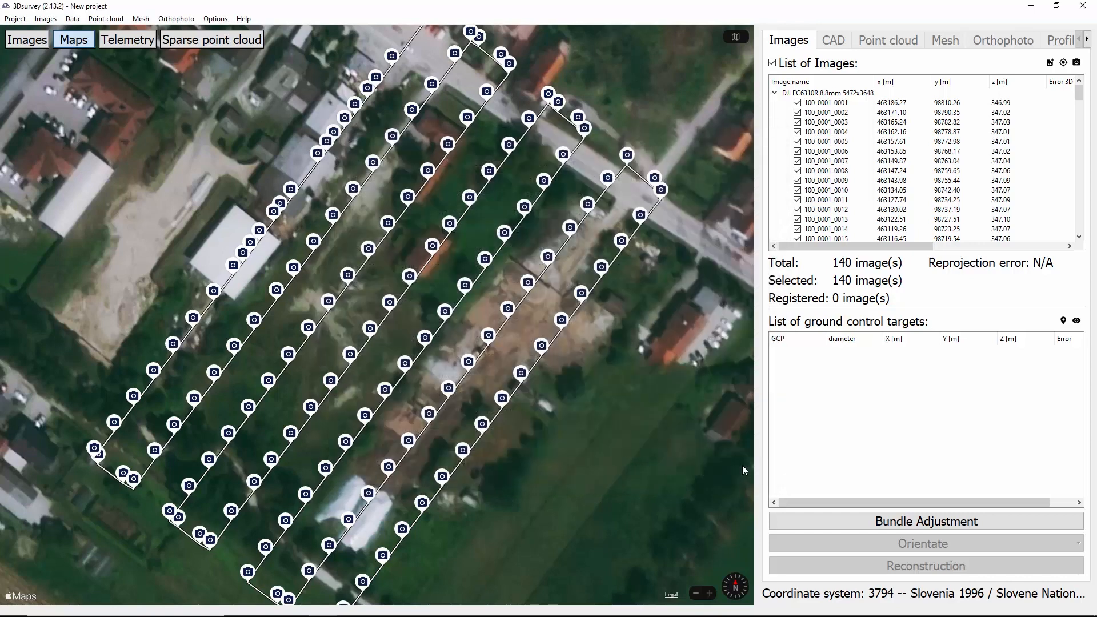
- Inspect the camera positions in the 3D telemetry view with the image name labels hidden
left_click(144, 40)
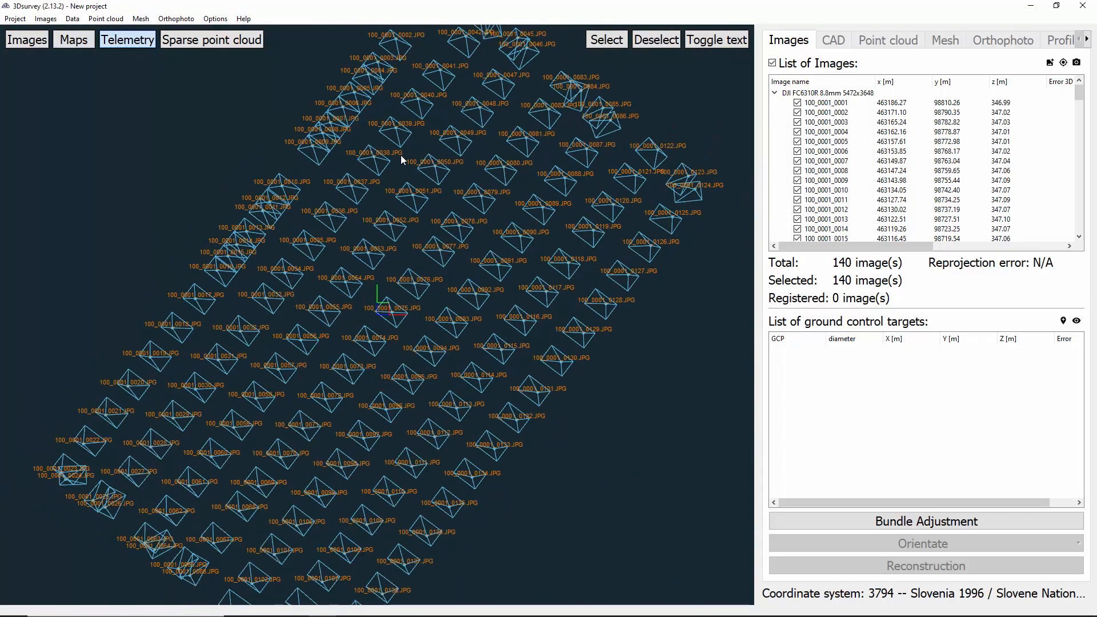
scroll(519, 240, "down", 3)
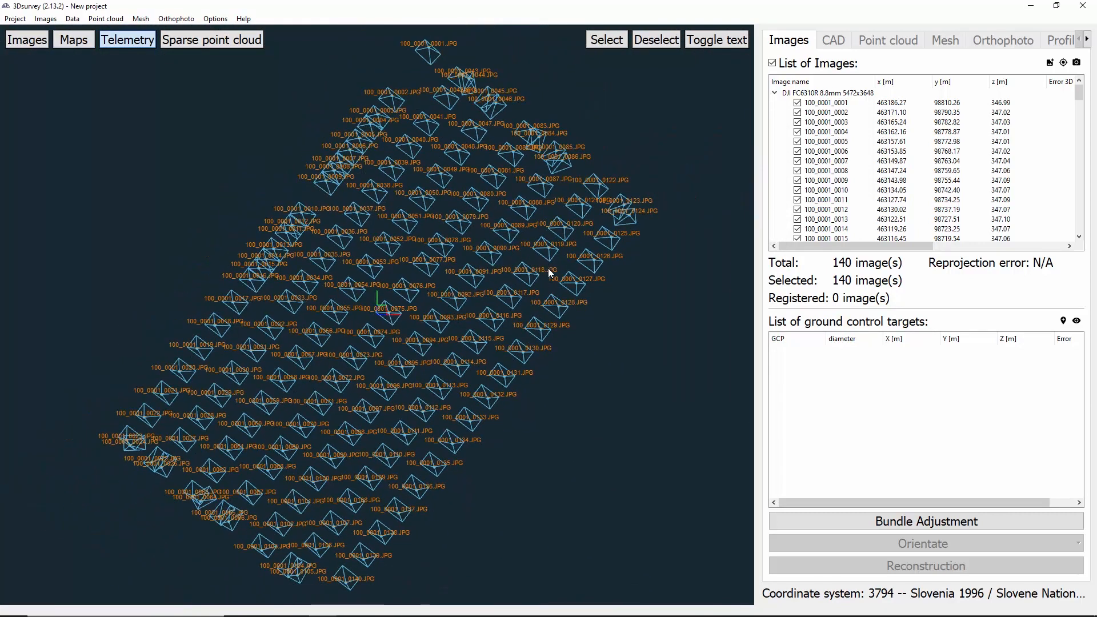
left_click(711, 41)
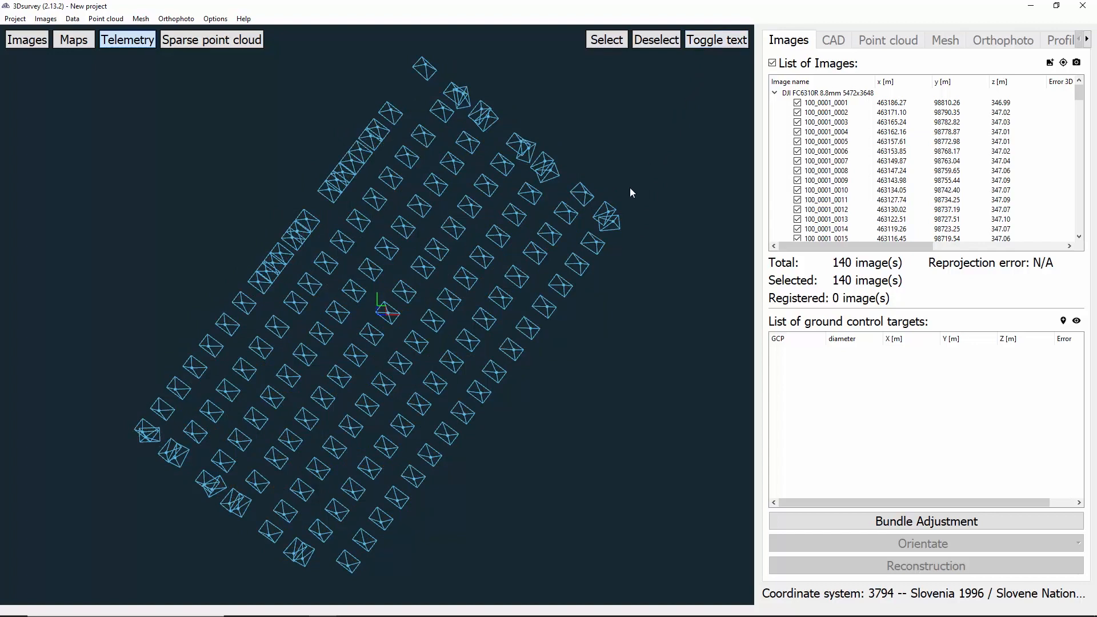
scroll(630, 187, "down", 1)
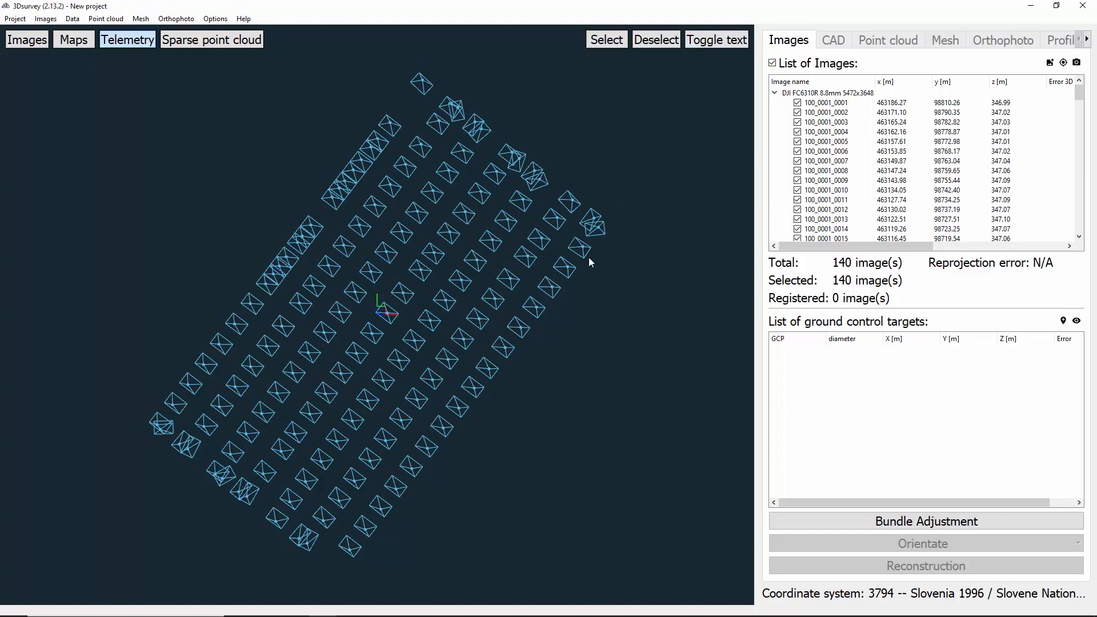
left_click_drag(532, 331, 651, 194)
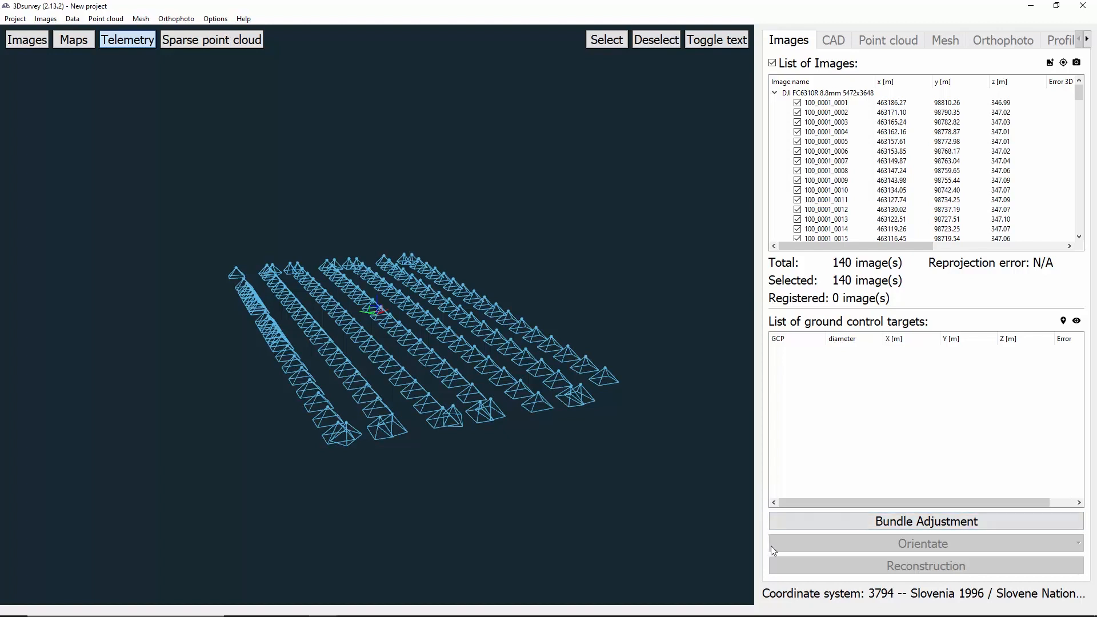
- Run the bundle adjustment in Global mode and inspect the sparse point cloud from an oblique angle
left_click(781, 523)
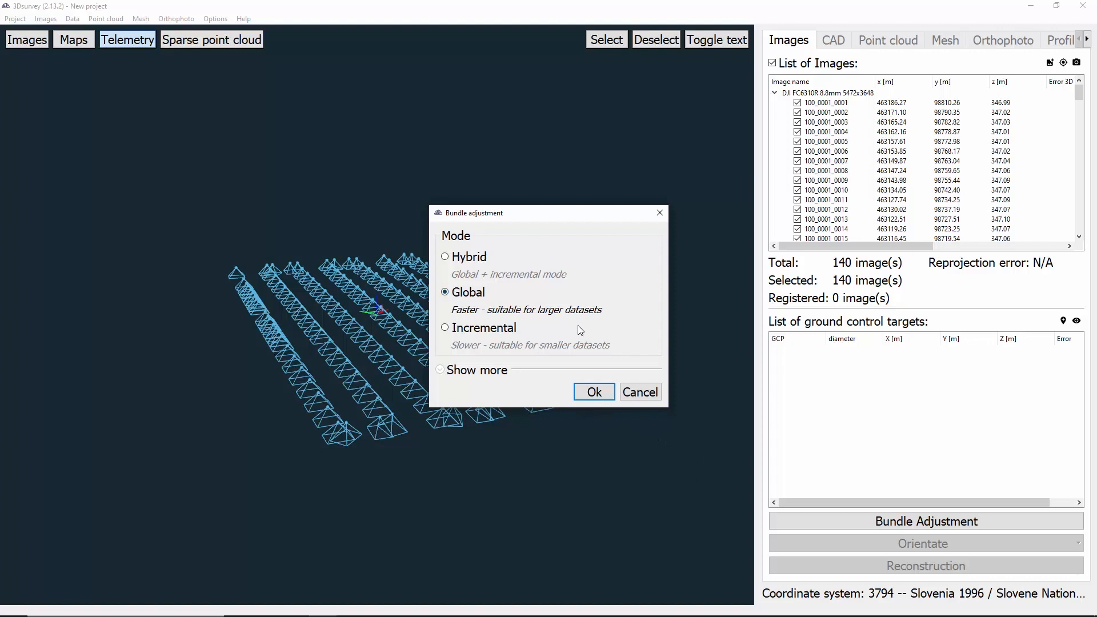
left_click(594, 392)
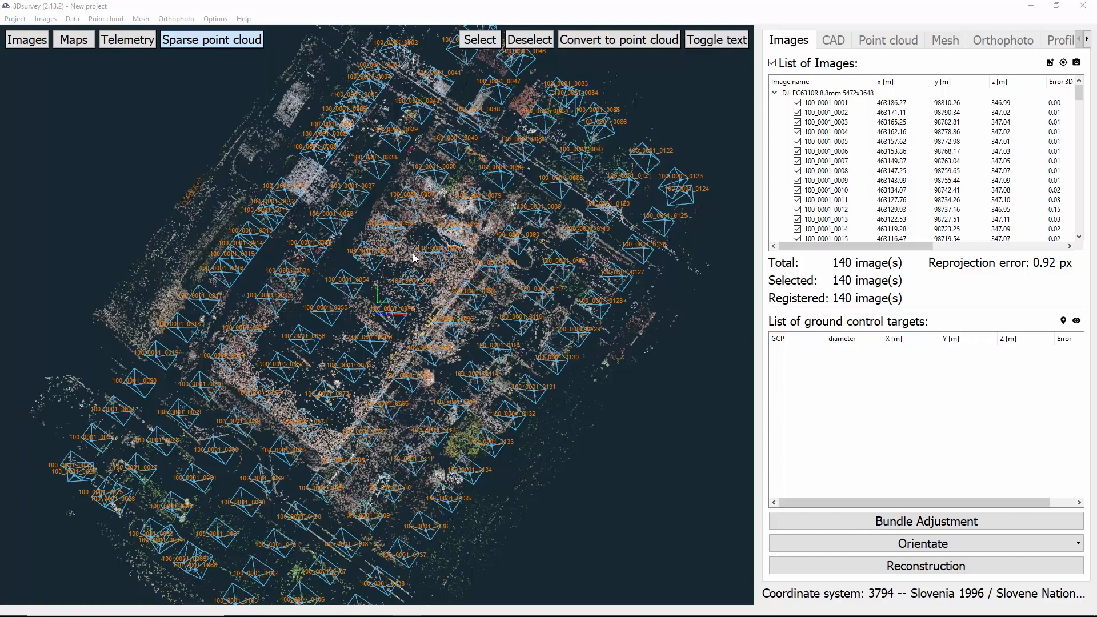
left_click_drag(477, 473, 605, 454)
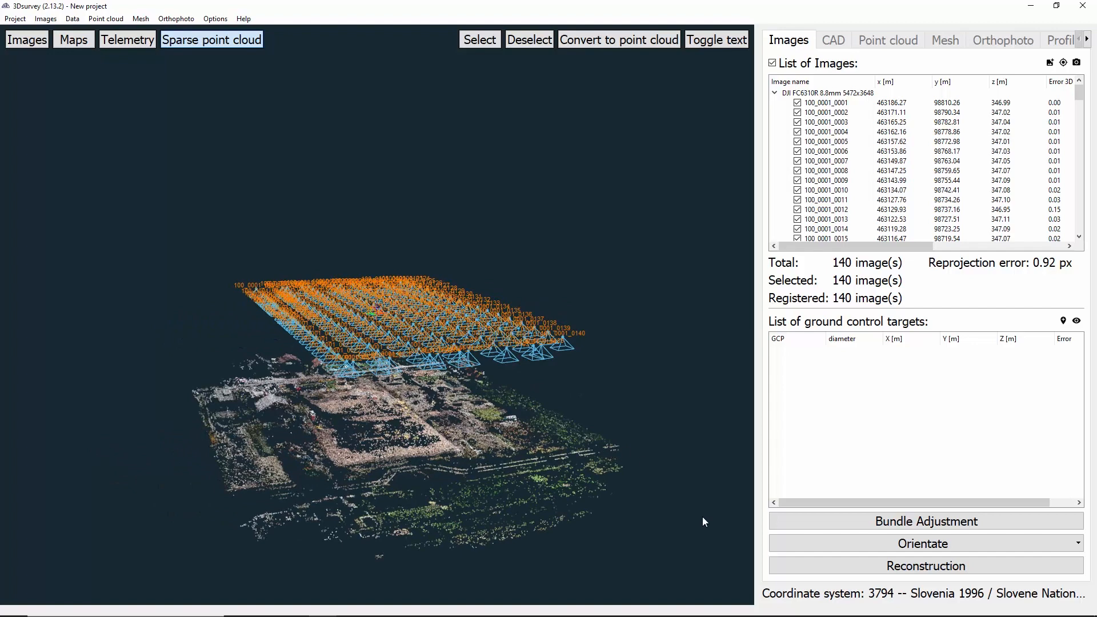
- Start orienting the project with GCP data and load JURCKOVA_DOF.txt as the ground control points input file
left_click(779, 546)
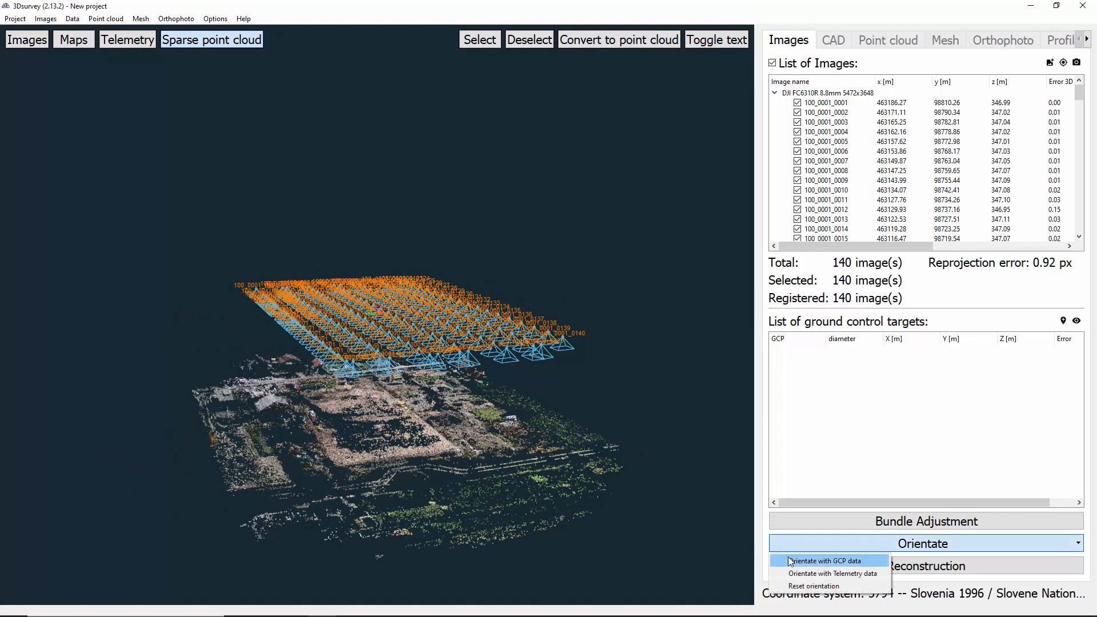
left_click(790, 561)
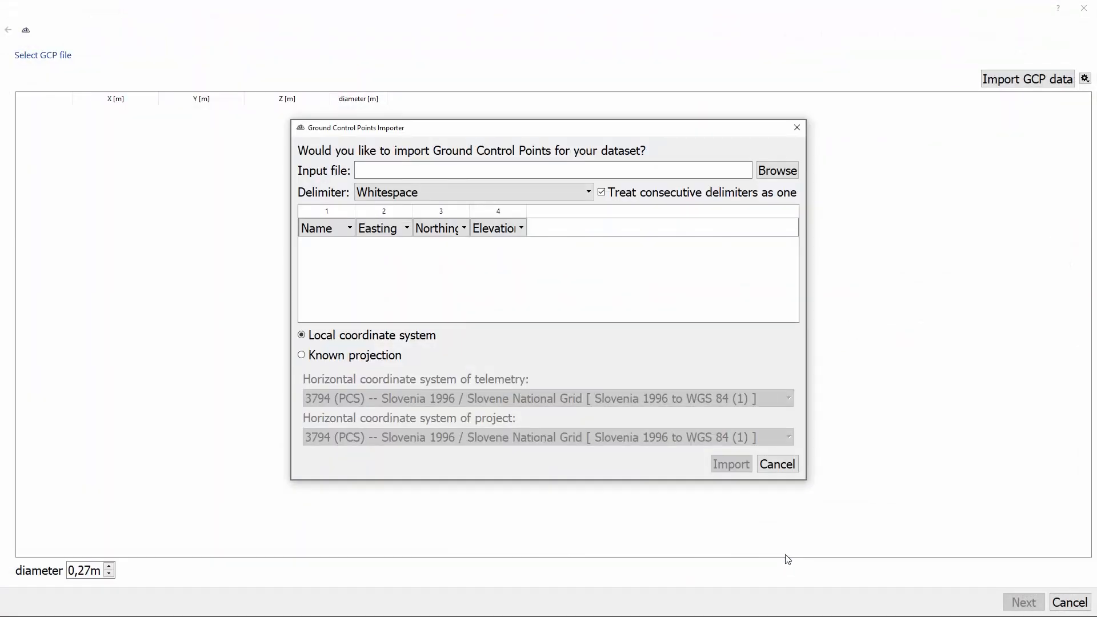
left_click(784, 170)
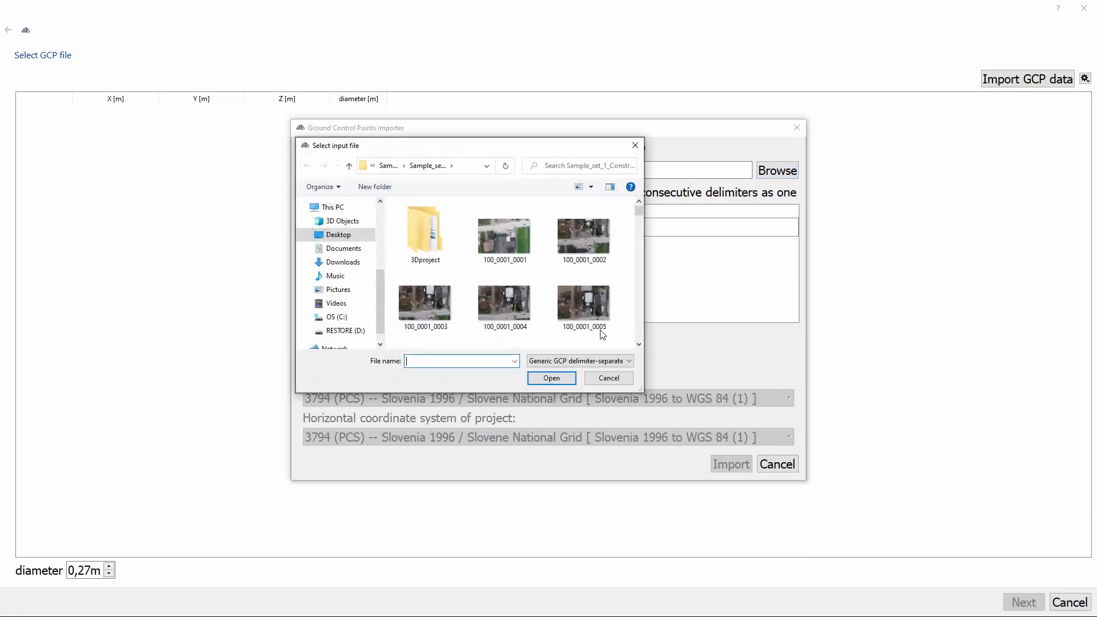
left_click_drag(640, 207, 634, 349)
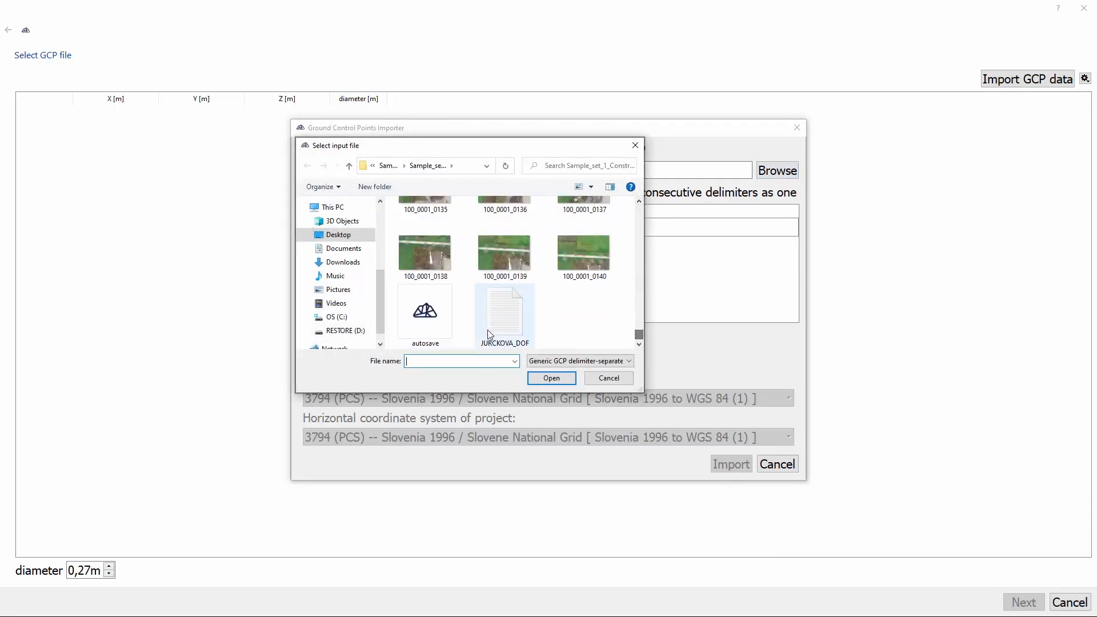
left_click(503, 314)
left_click(546, 378)
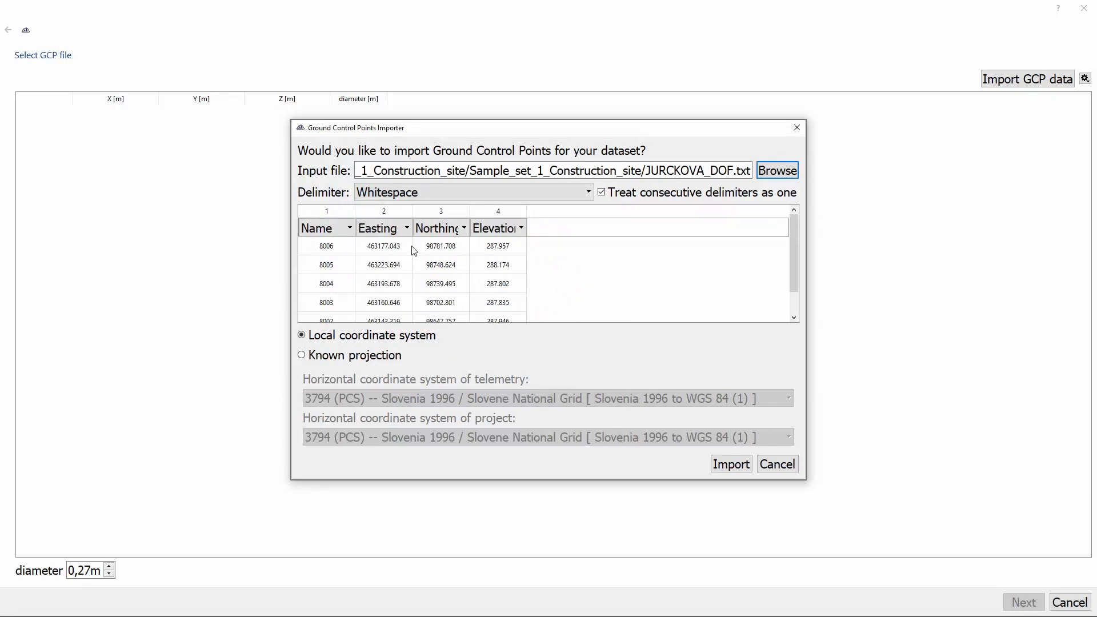
- Check the Easting, Northing and Elevation columns and import the control points with known projection 3794 Slovenia 1996 / Slovene National Grid
left_click(405, 230)
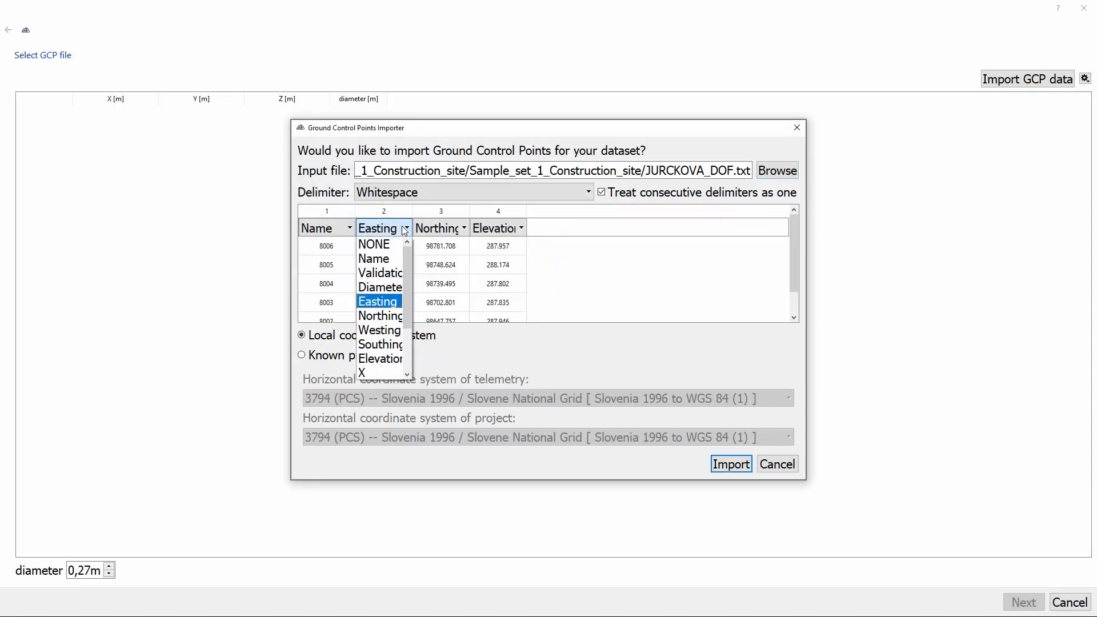
left_click(406, 230)
left_click(463, 229)
left_click(463, 229)
left_click(503, 231)
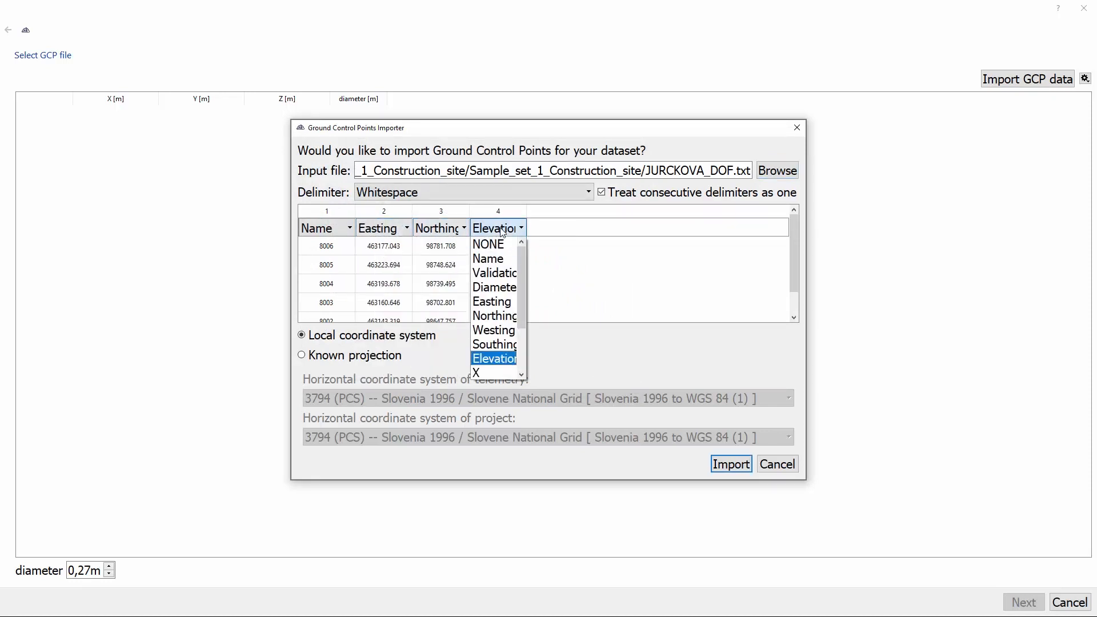
left_click(503, 231)
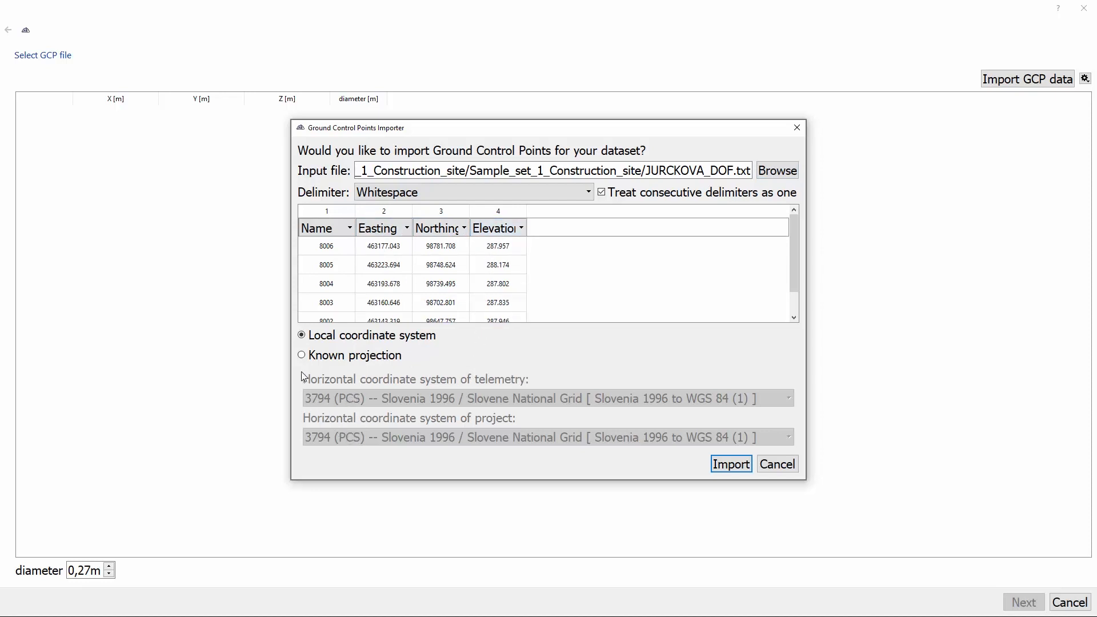
left_click(302, 355)
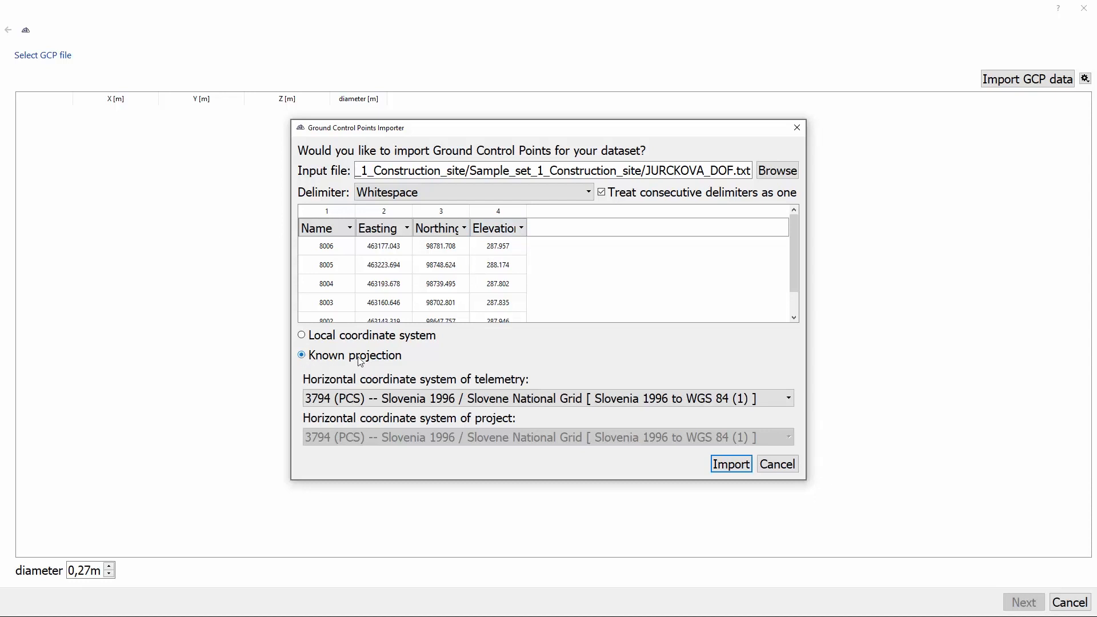
left_click(716, 465)
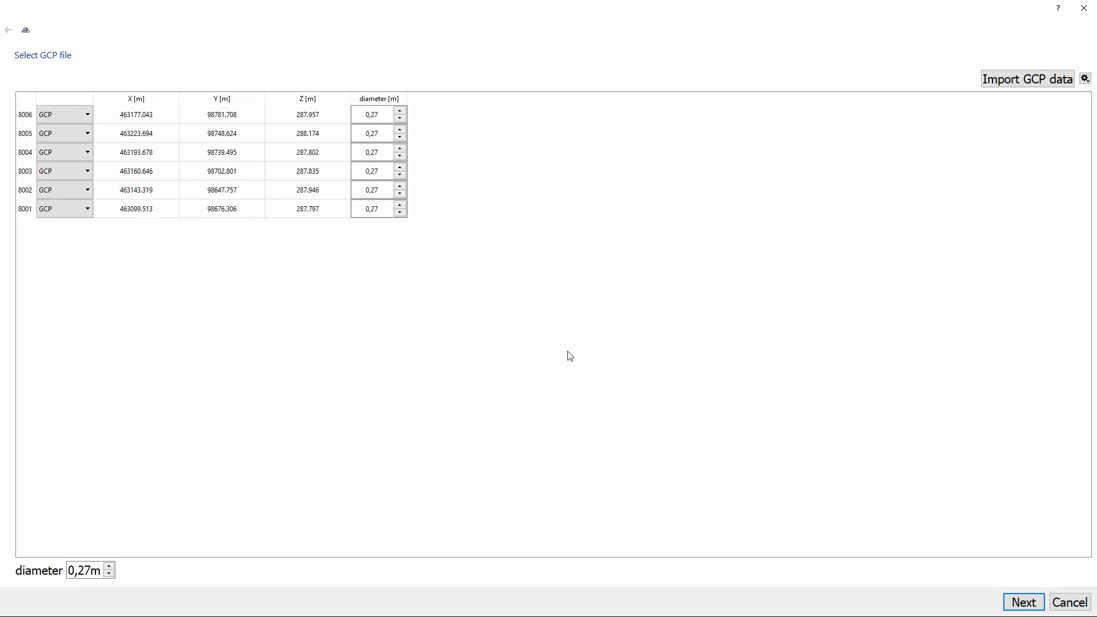
- Proceed to locating the GCPs and mark GCP 8006 on its target centre in image 100_0001_0002.JPG
left_click(1014, 604)
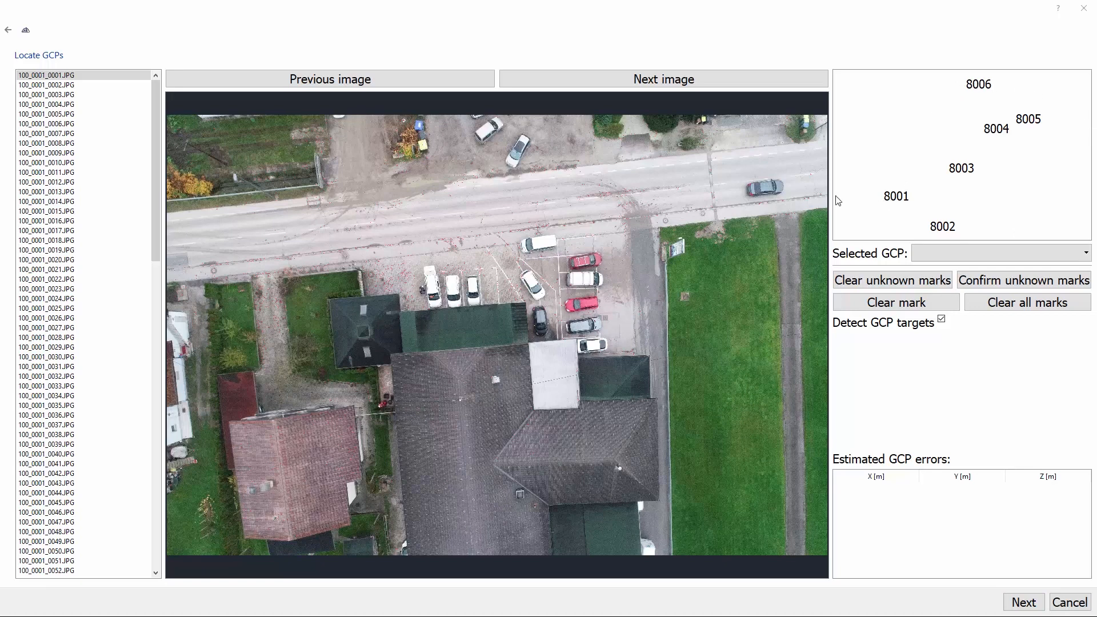
left_click(741, 86)
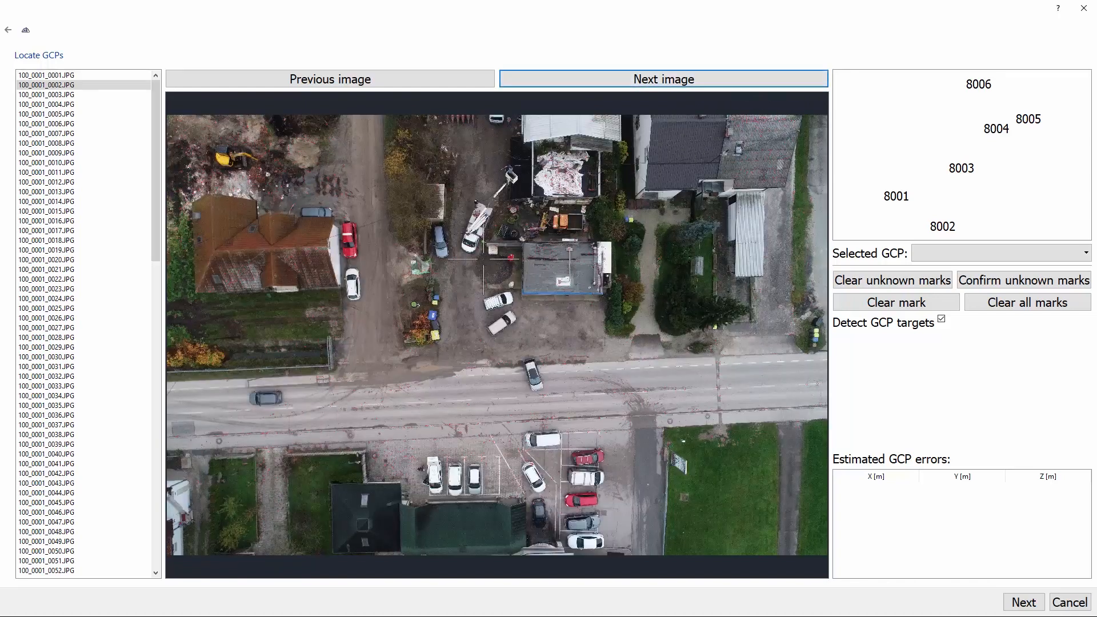
scroll(418, 307, "up", 6)
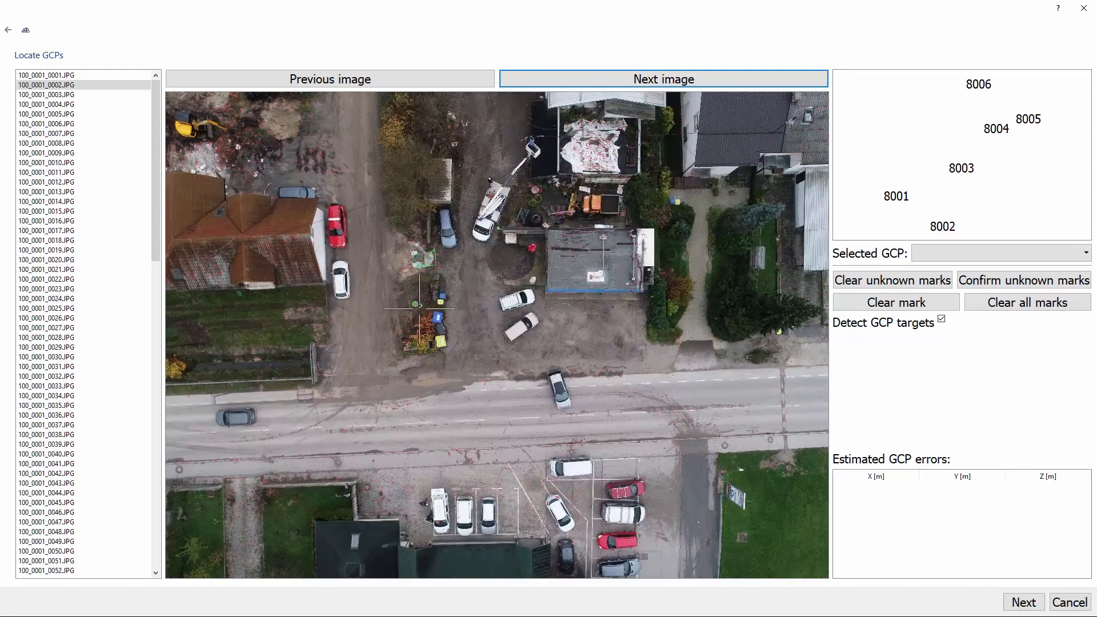
scroll(431, 308, "up", 5)
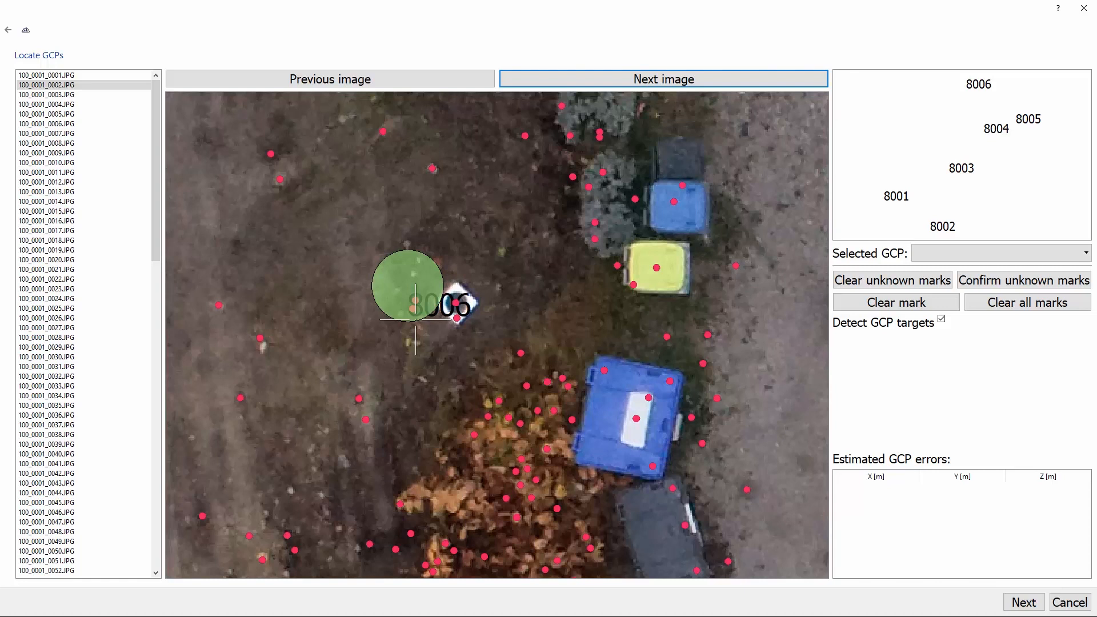
left_click(981, 85)
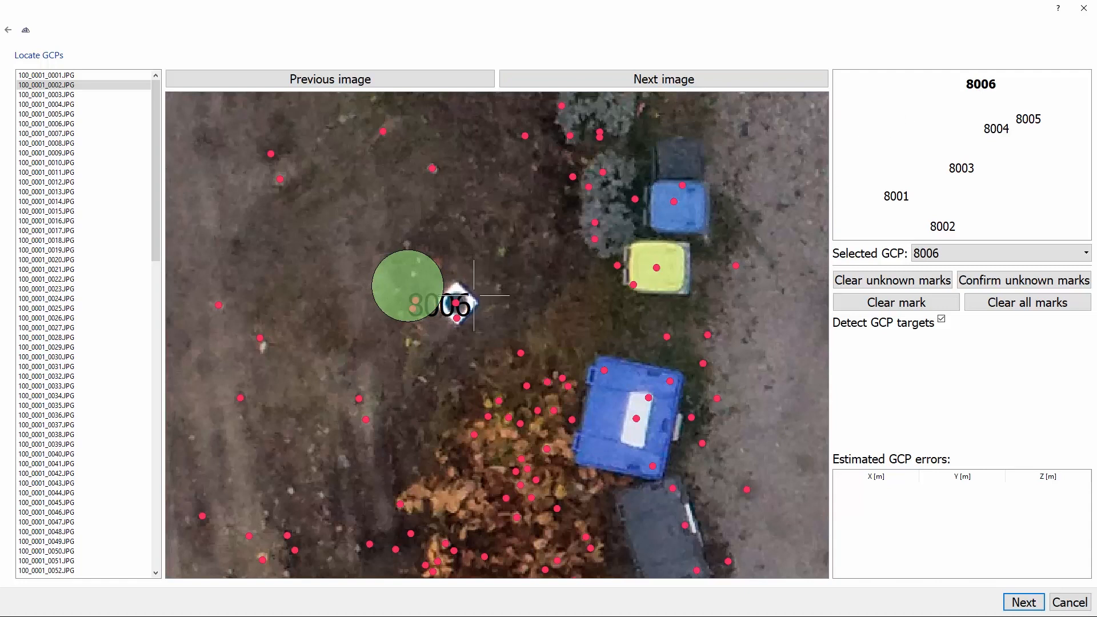
left_click(456, 301)
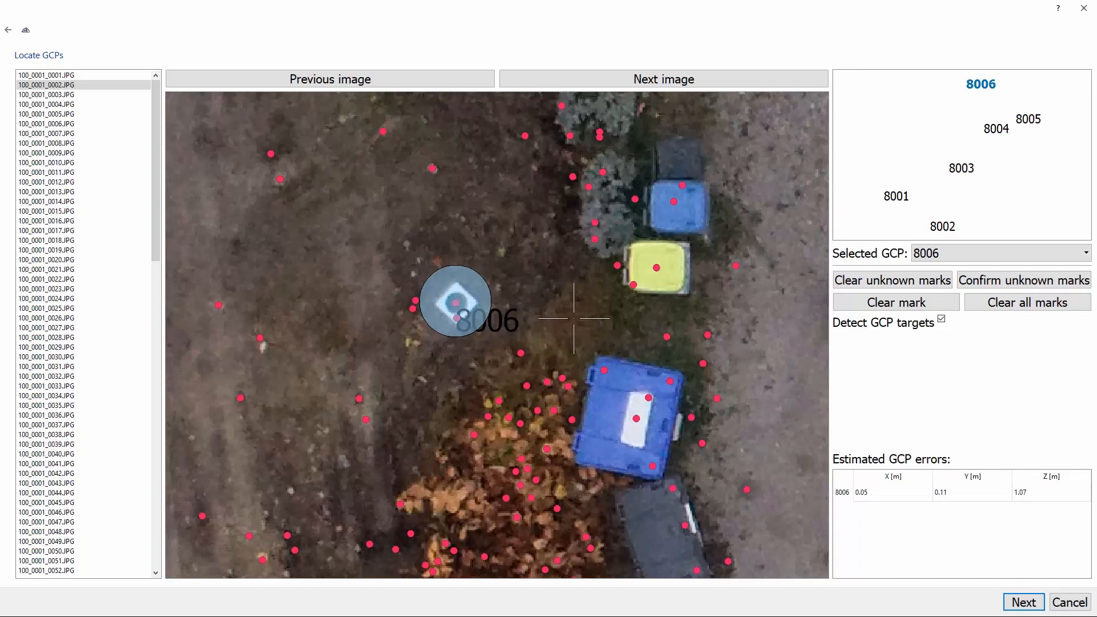
- Browse the images up to 100_0001_0008.JPG and examine the ground near the pale concrete strip for target markers
left_click(667, 83)
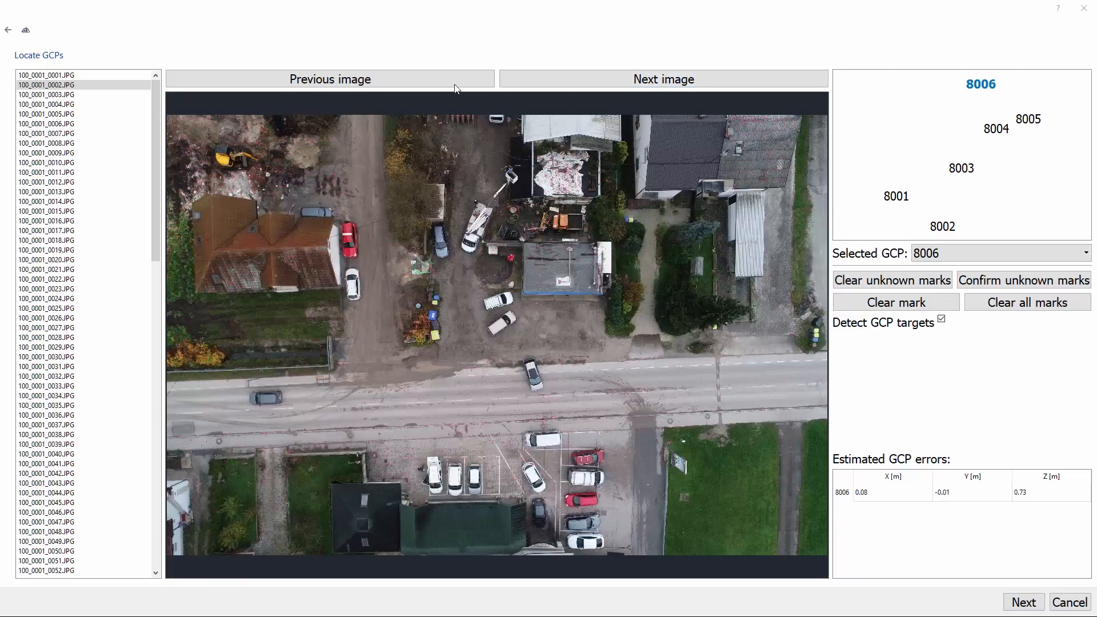
left_click(644, 77)
left_click(644, 77)
left_click(644, 77)
left_click(644, 77)
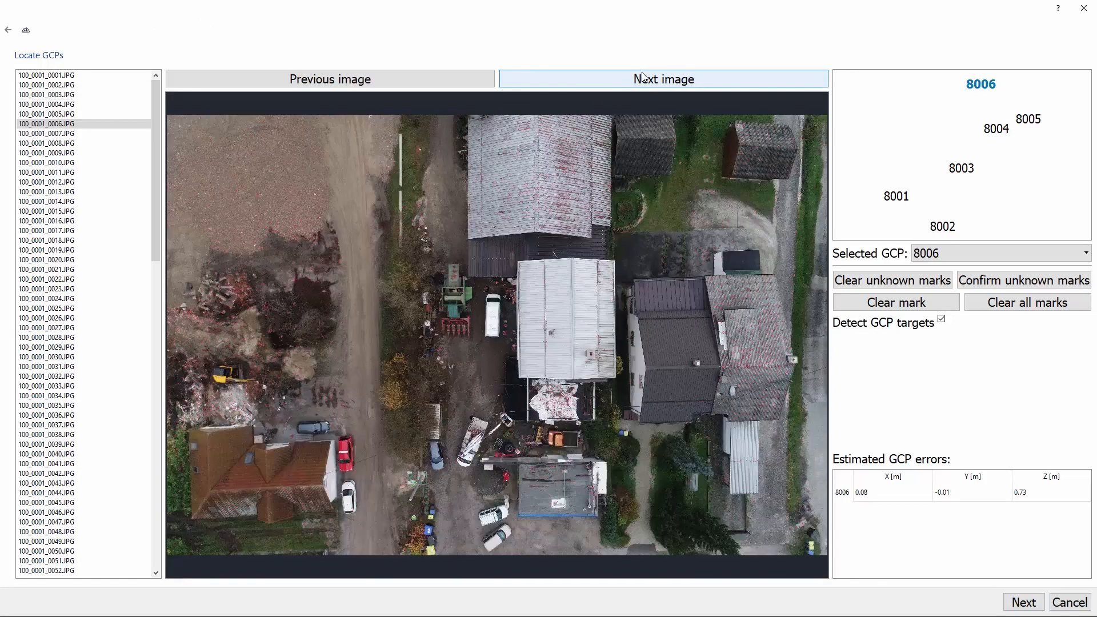
left_click(645, 77)
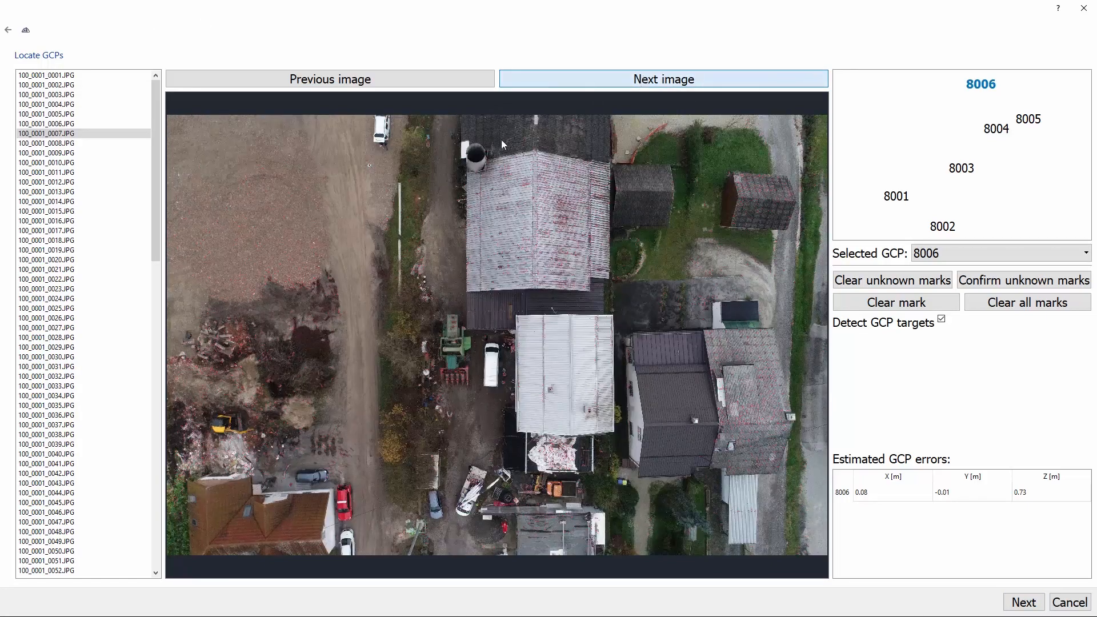
scroll(373, 199, "up", 8)
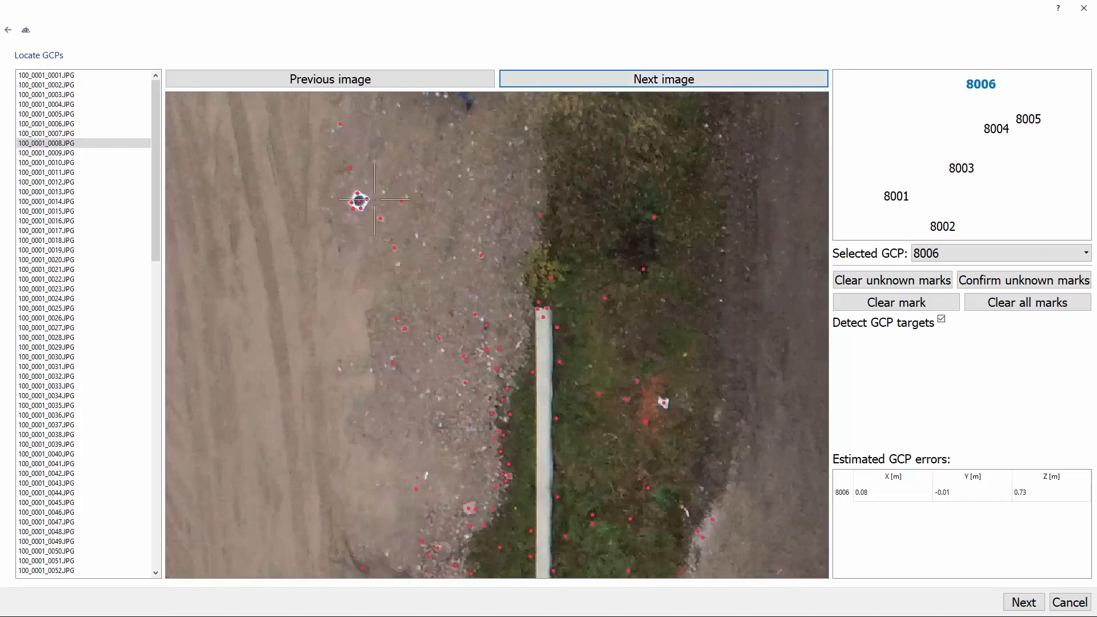
scroll(380, 163, "down", 2)
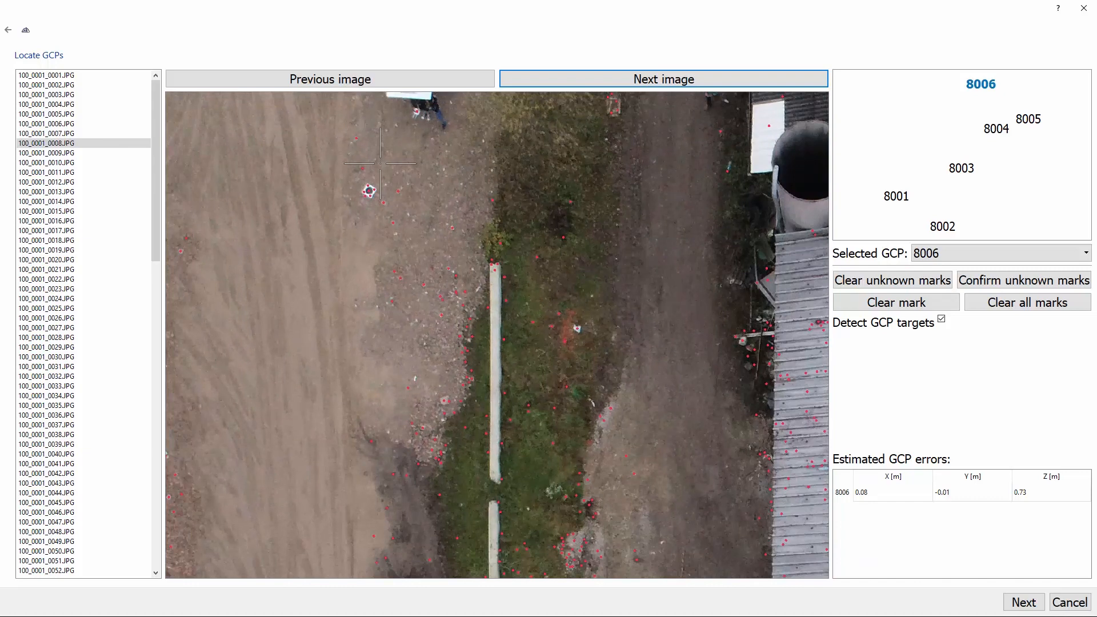
- Advance to image 100_0001_0019.JPG and mark GCP 8001 on its target centre in the gravel area
left_click(625, 85)
left_click(625, 83)
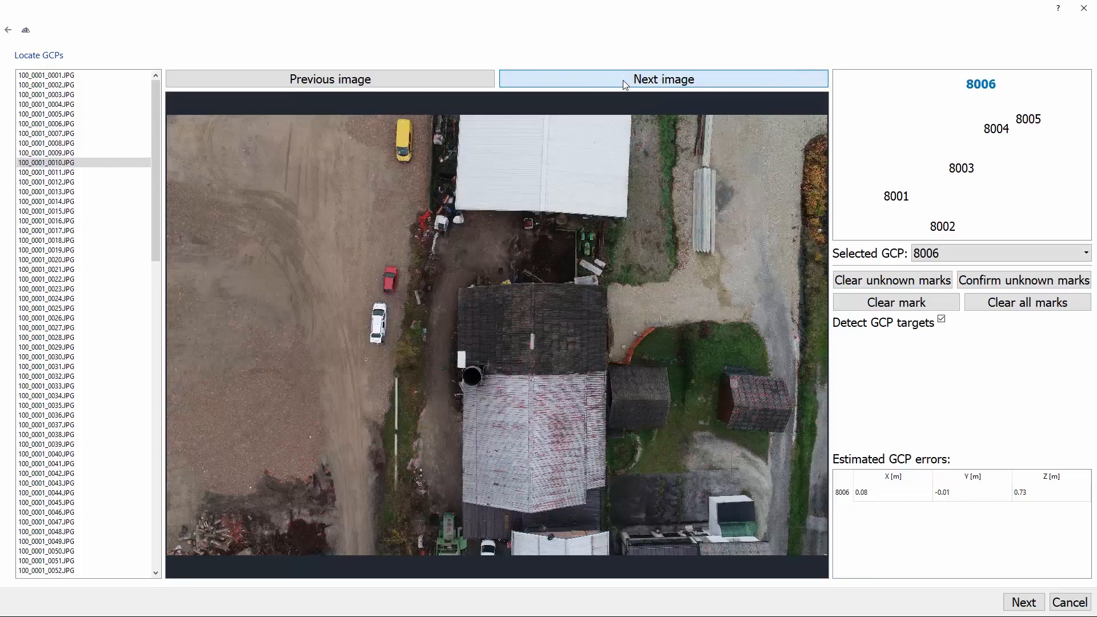
left_click(625, 83)
left_click(624, 83)
left_click(624, 83)
left_click(624, 84)
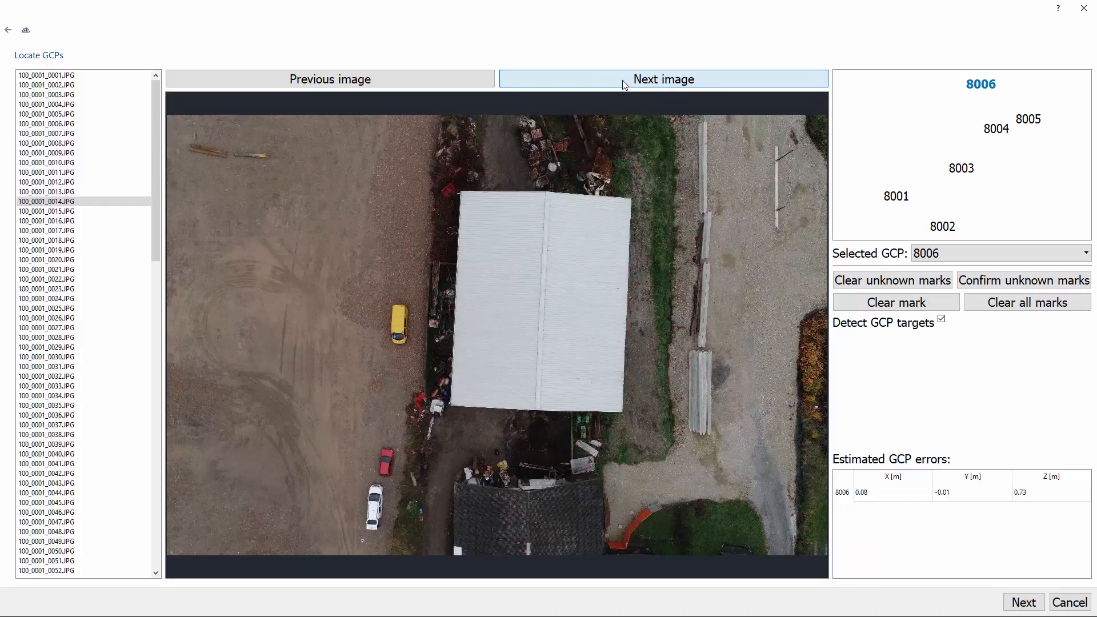
left_click(625, 84)
left_click(625, 84)
left_click(624, 84)
left_click(625, 84)
left_click(621, 82)
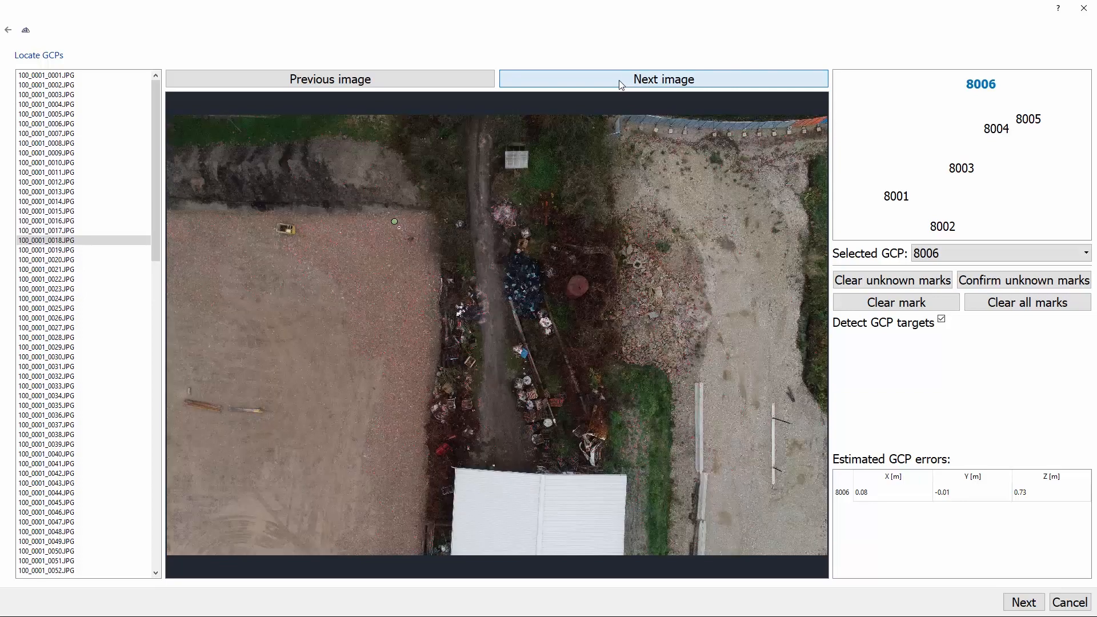
left_click(619, 80)
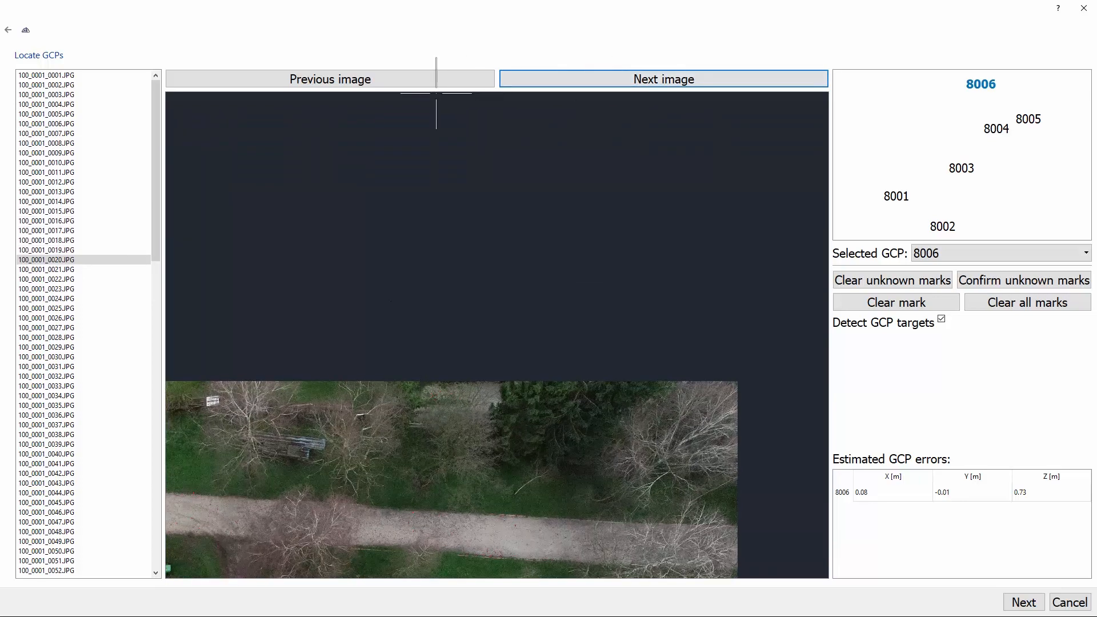
left_click(424, 78)
scroll(394, 346, "up", 5)
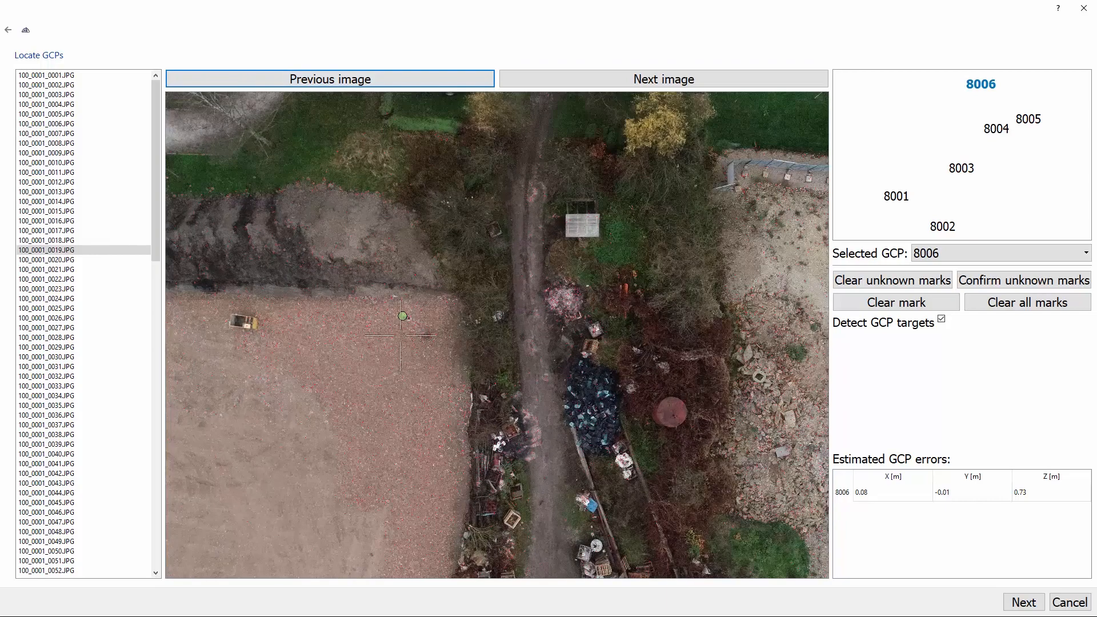
scroll(409, 321, "up", 2)
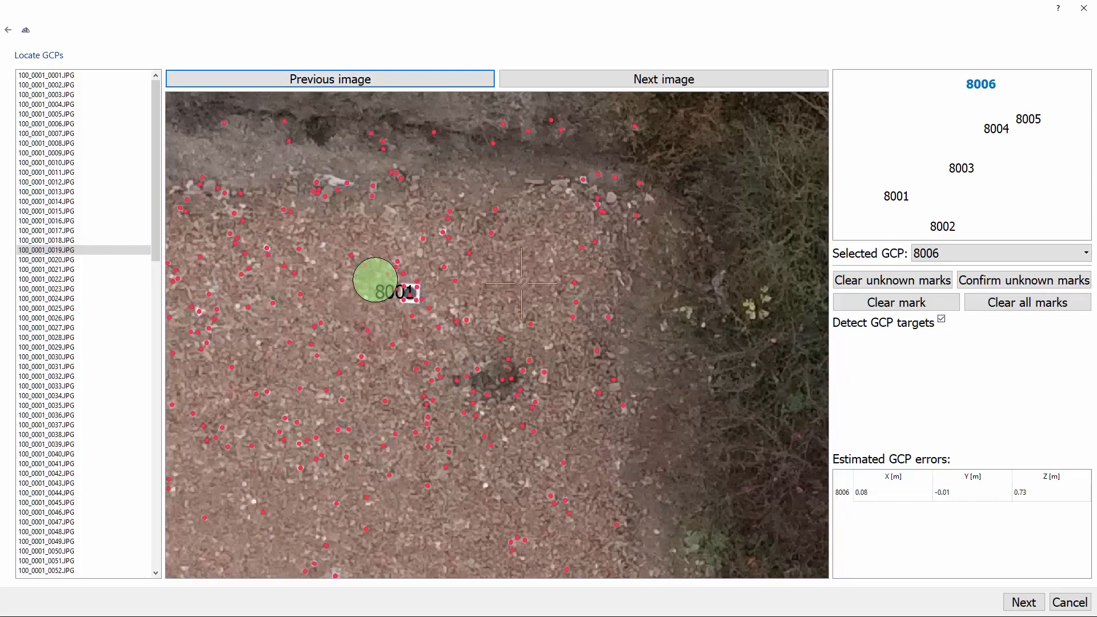
left_click(895, 196)
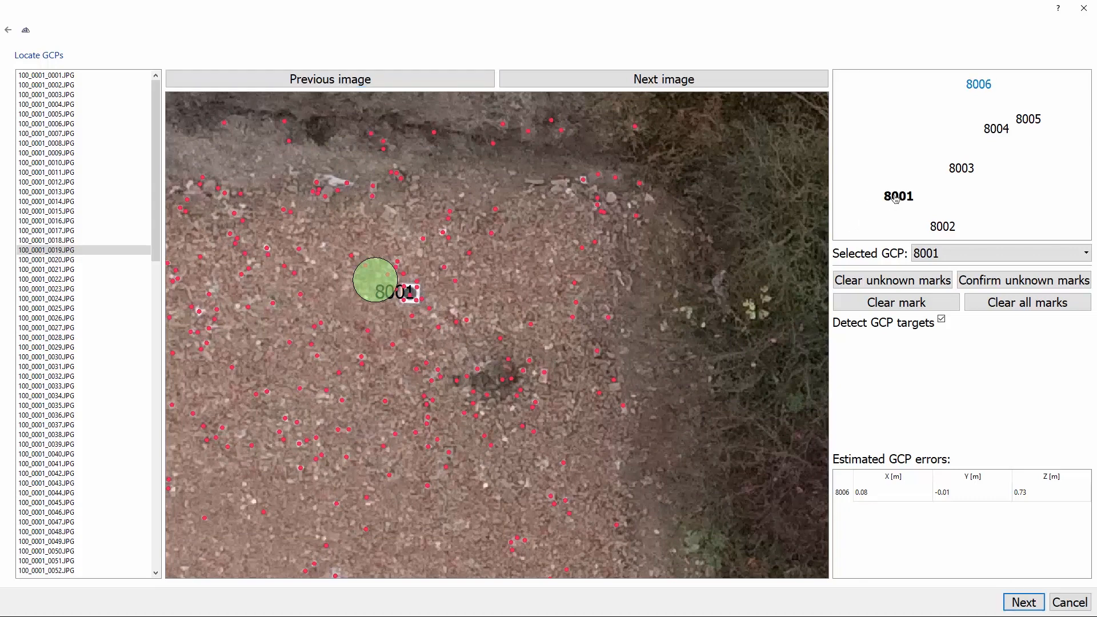
left_click(409, 294)
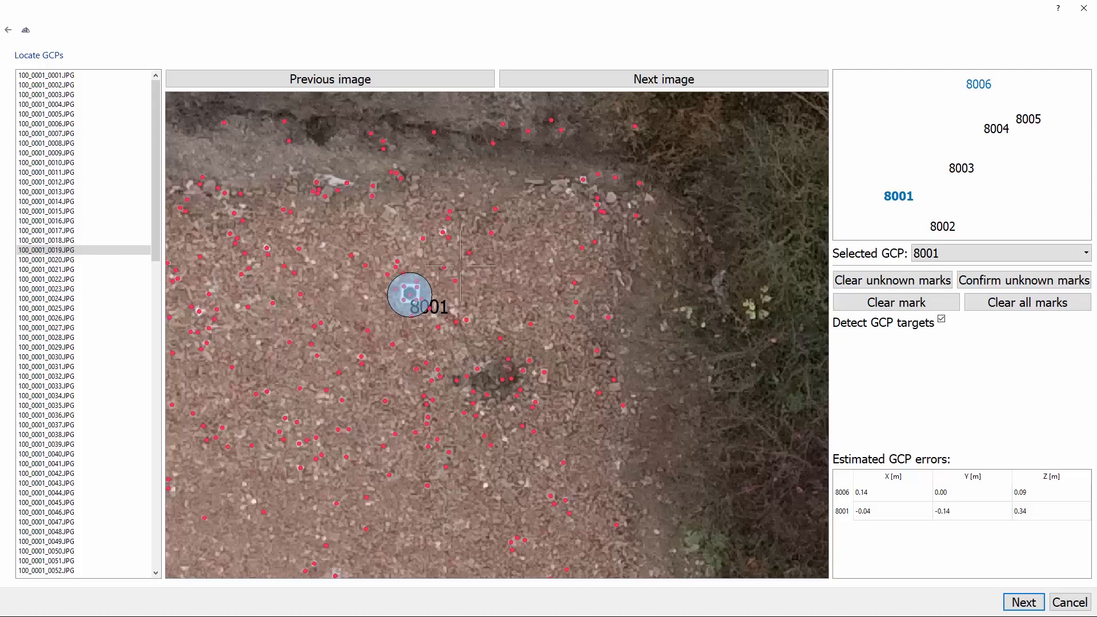
- Advance to image 100_0001_0035.JPG and mark GCP 8003 on its target centre
left_click(661, 80)
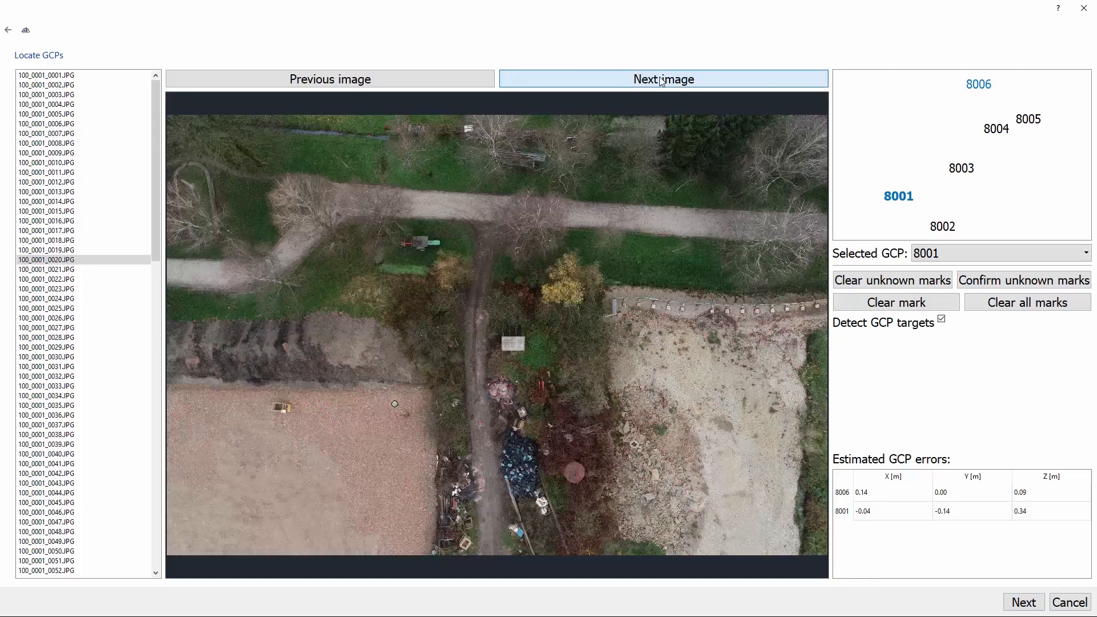
left_click(662, 80)
left_click(662, 81)
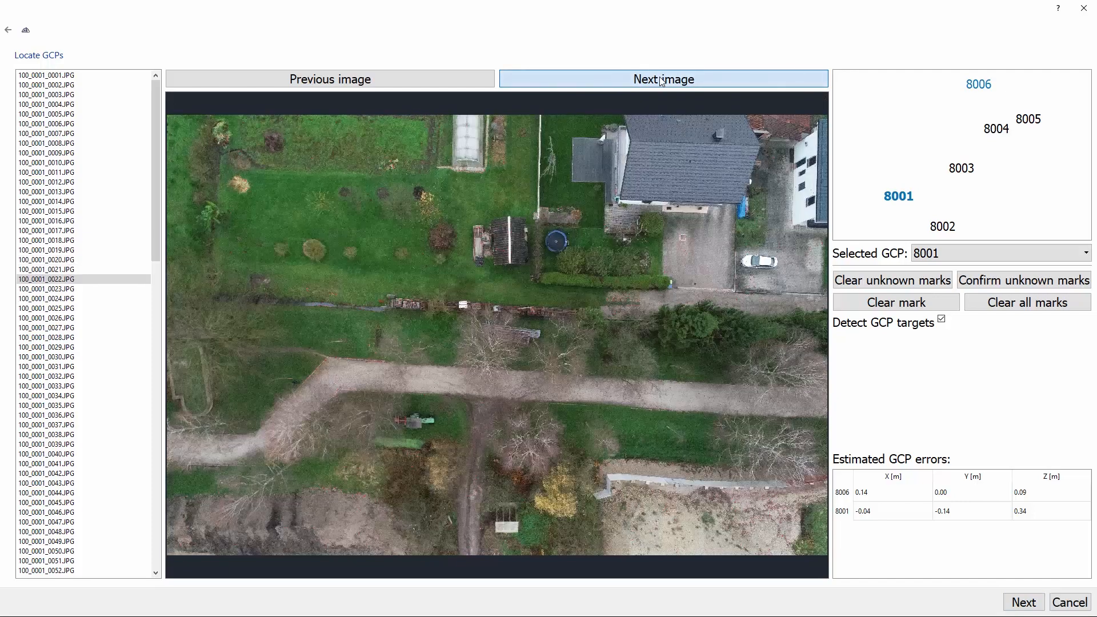
left_click(662, 80)
left_click(662, 81)
left_click(662, 81)
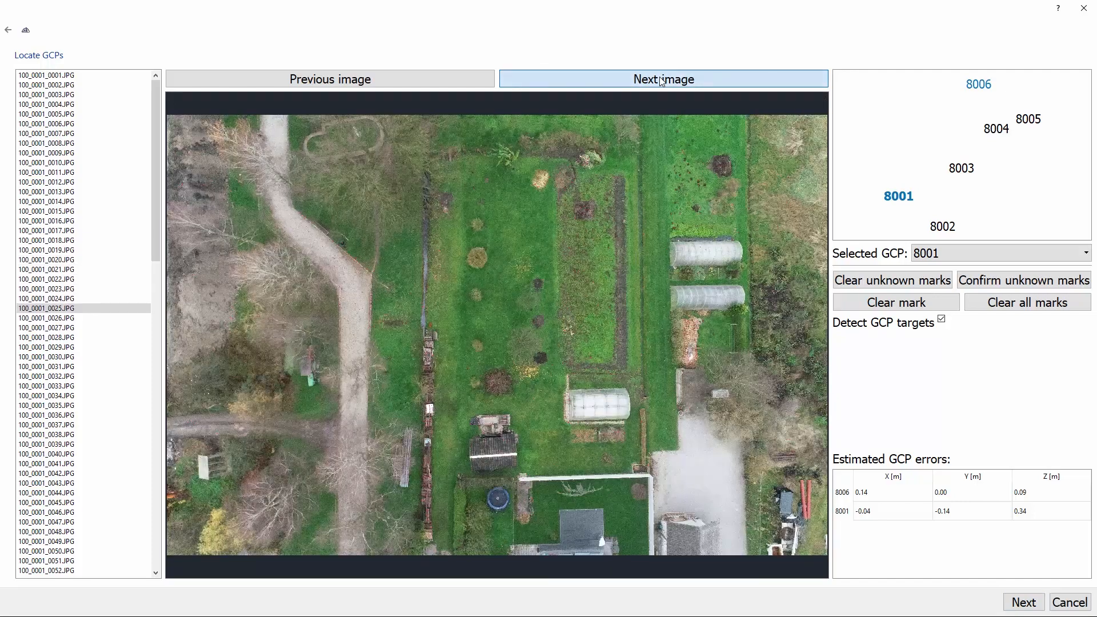
left_click(662, 81)
left_click(662, 81)
left_click(662, 80)
left_click(662, 80)
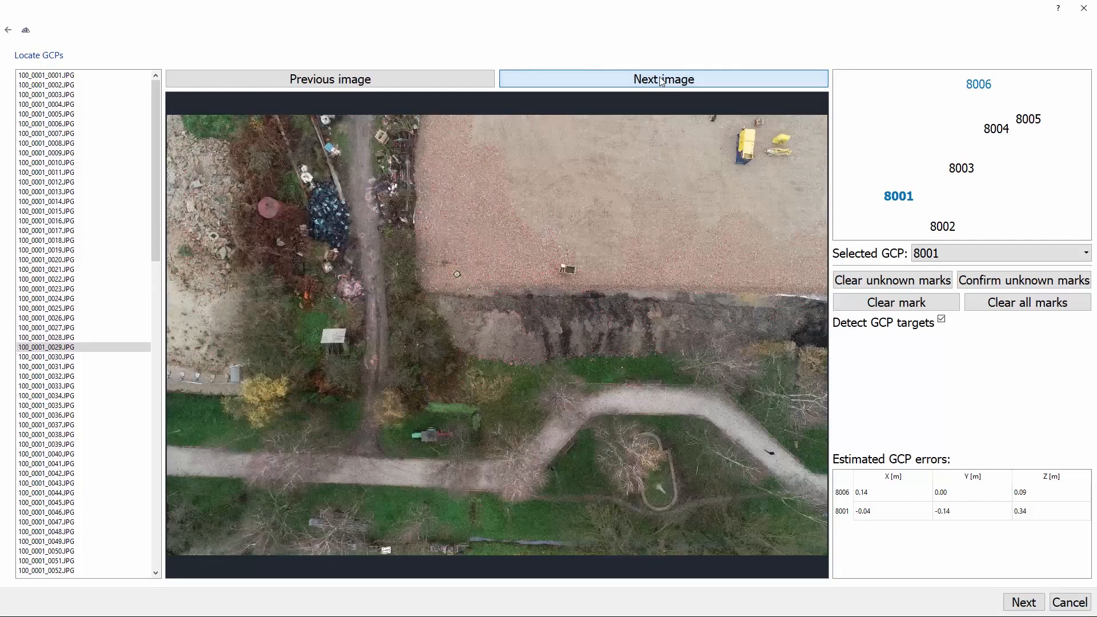
left_click(662, 81)
left_click(662, 80)
left_click(662, 81)
left_click(662, 80)
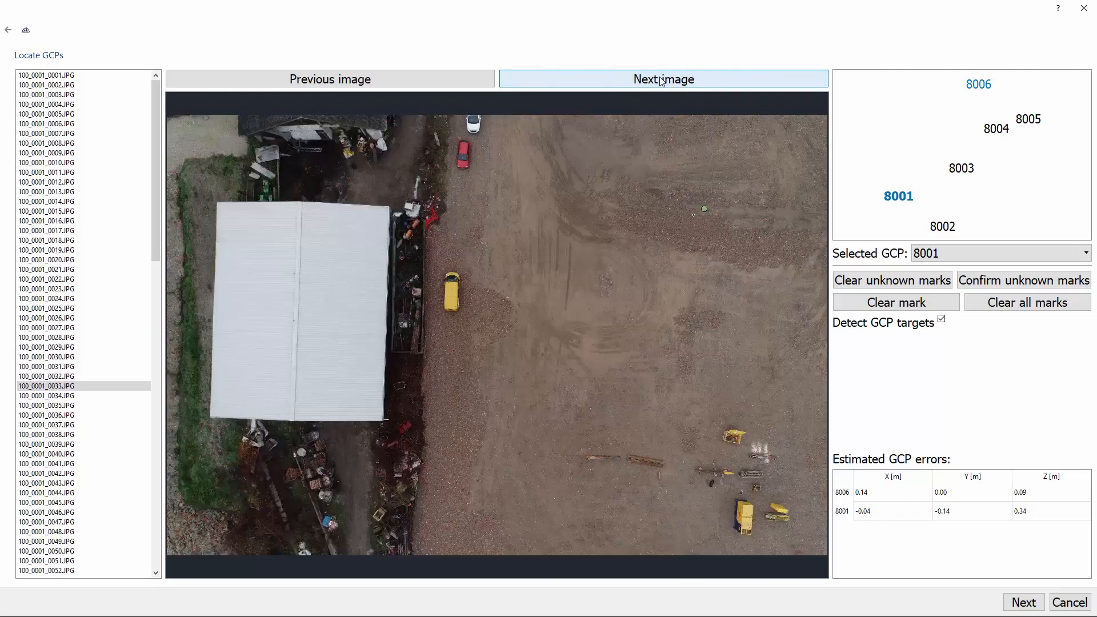
left_click(662, 81)
left_click(662, 80)
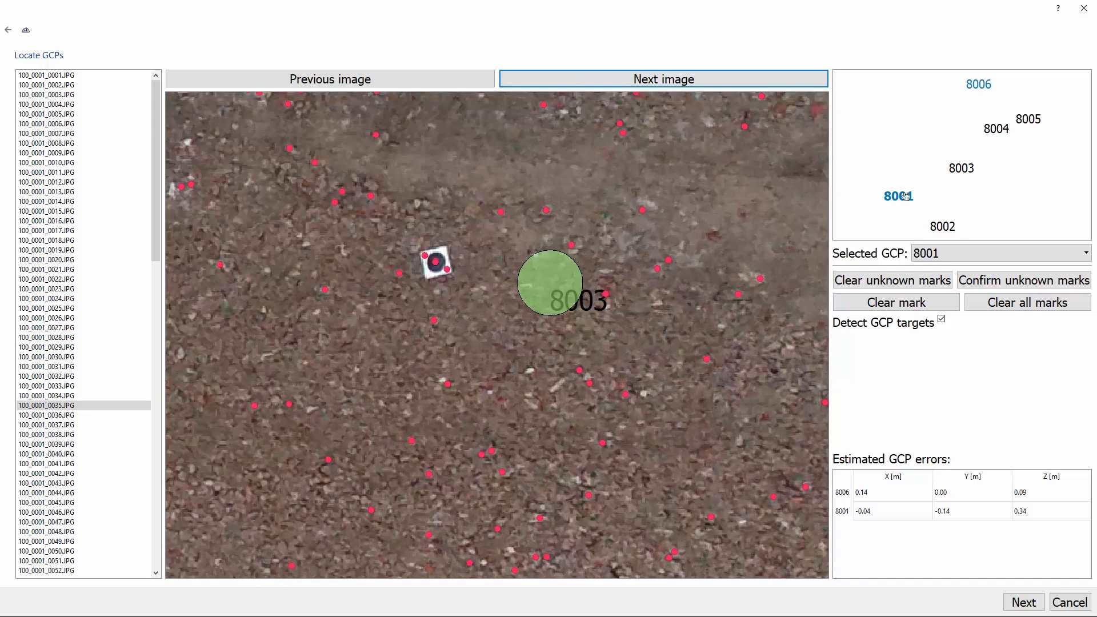
left_click(963, 168)
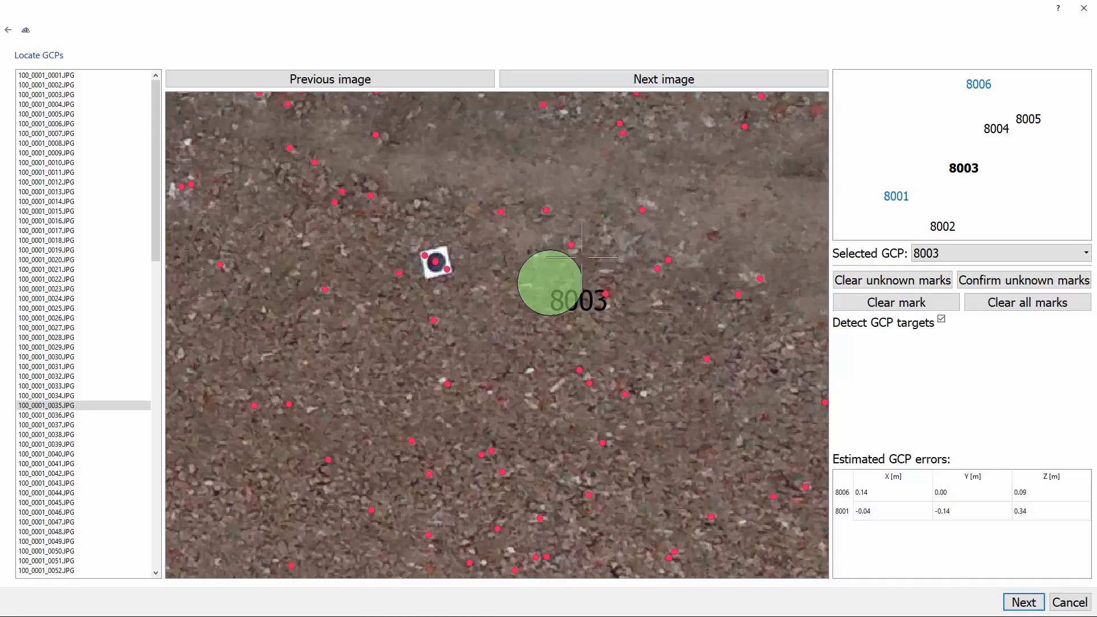
left_click(436, 262)
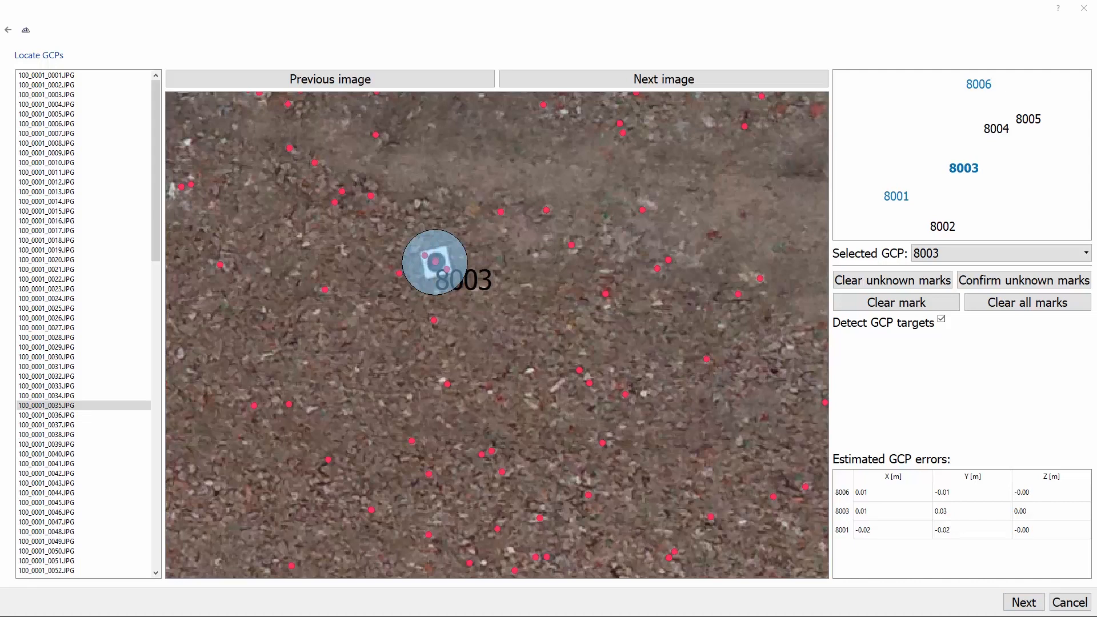
- Browse the images from 100_0001_0036.JPG to 100_0001_0056.JPG and examine the automatically detected GCP targets, including 8004 up close in image 100_0001_0039.JPG
left_click(685, 83)
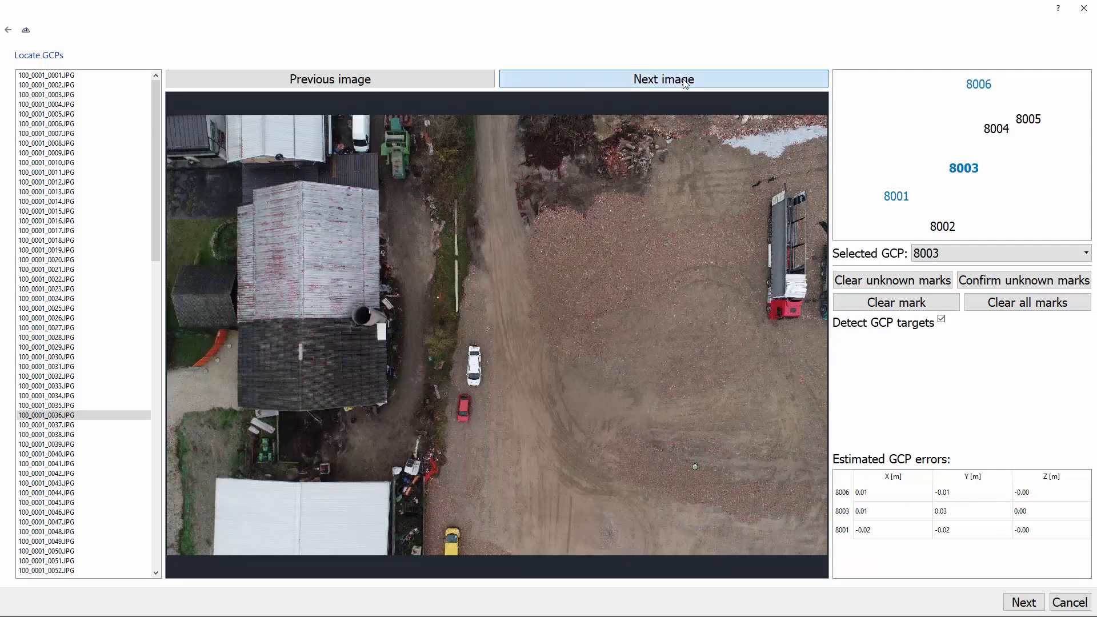
left_click(685, 83)
left_click(685, 83)
left_click(685, 84)
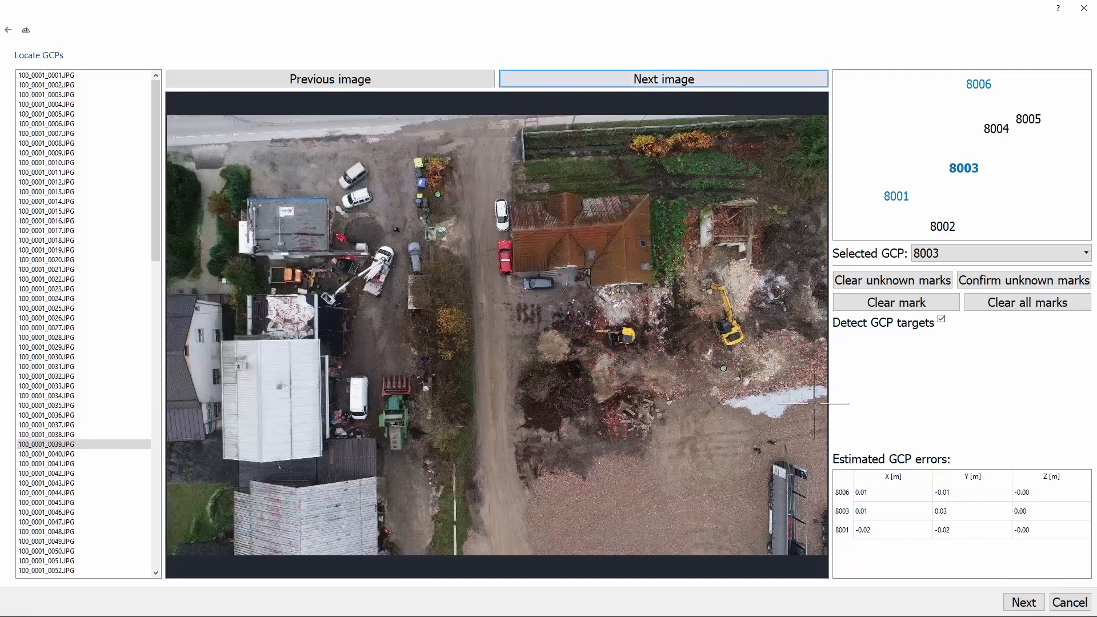
scroll(744, 374, "up", 5)
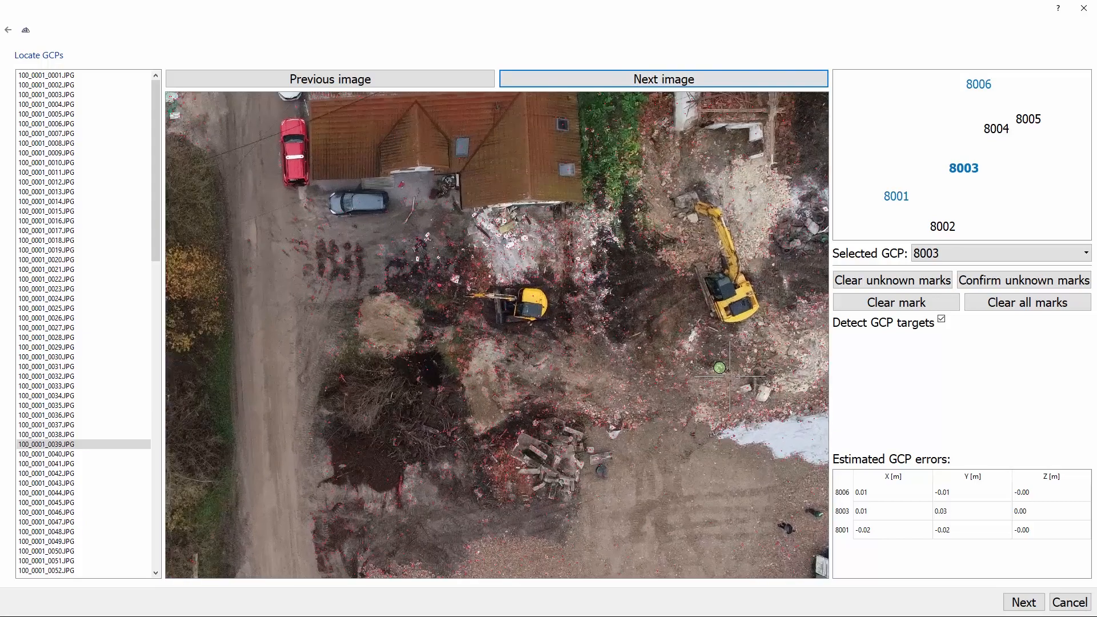
scroll(735, 377, "up", 4)
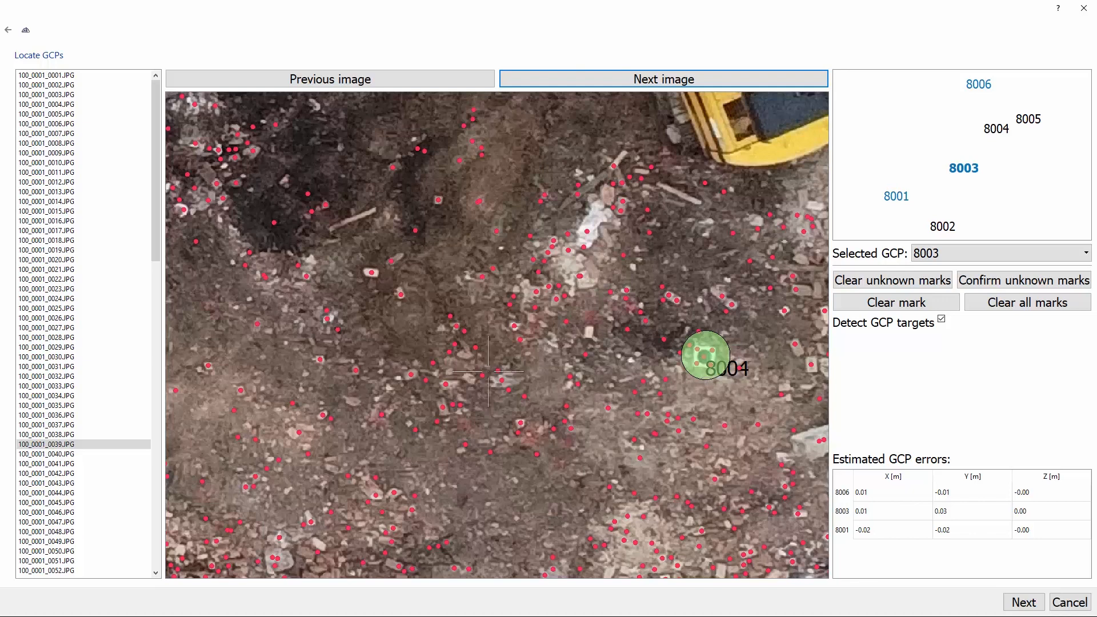
scroll(133, 400, "down", 2)
scroll(132, 400, "down", 4)
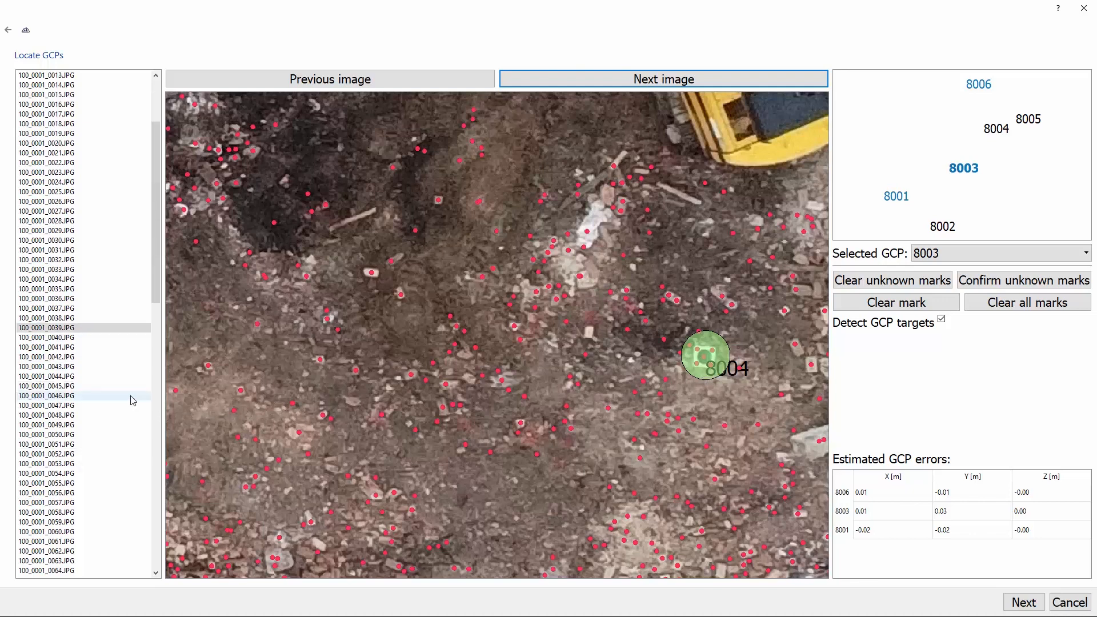
left_click(125, 396)
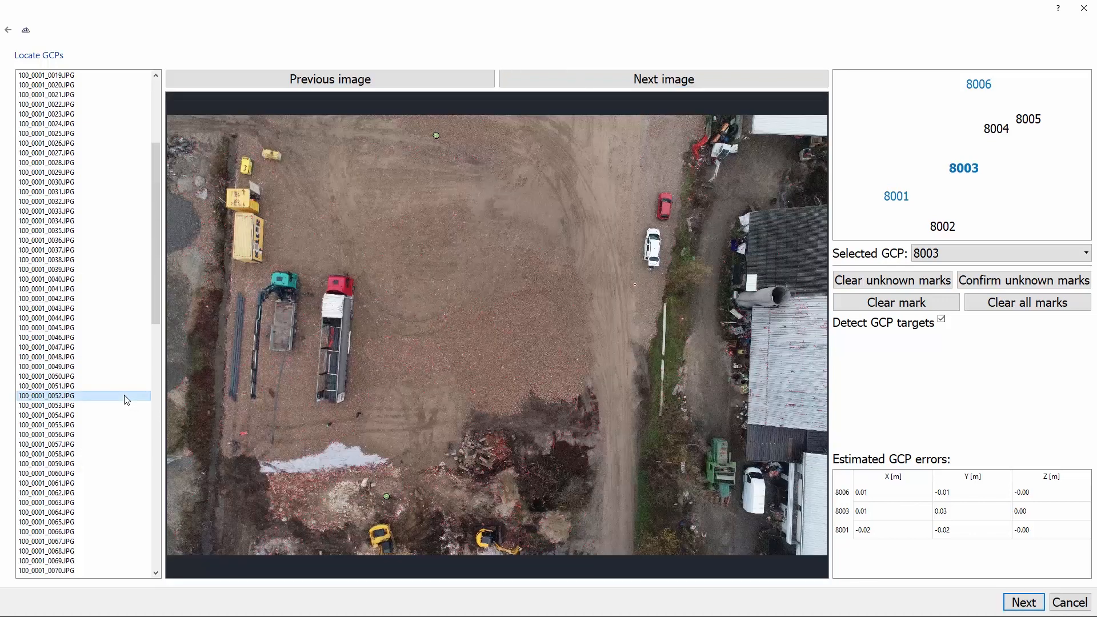
left_click(121, 436)
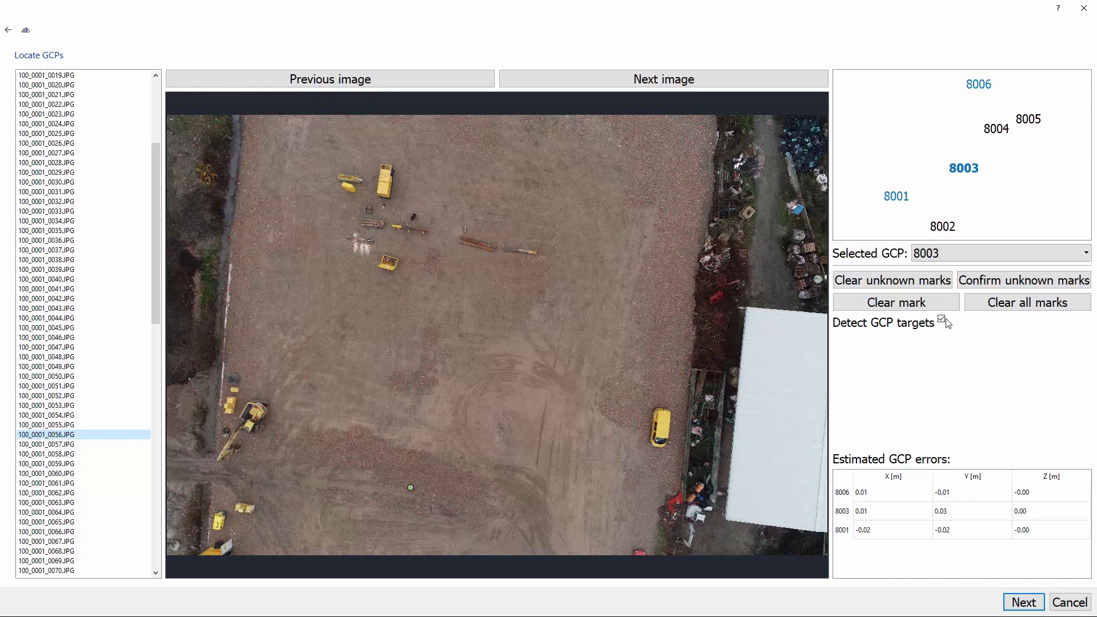
- Proceed to the detection overview and reactivate the first three detections of GCP 8005
left_click(1023, 602)
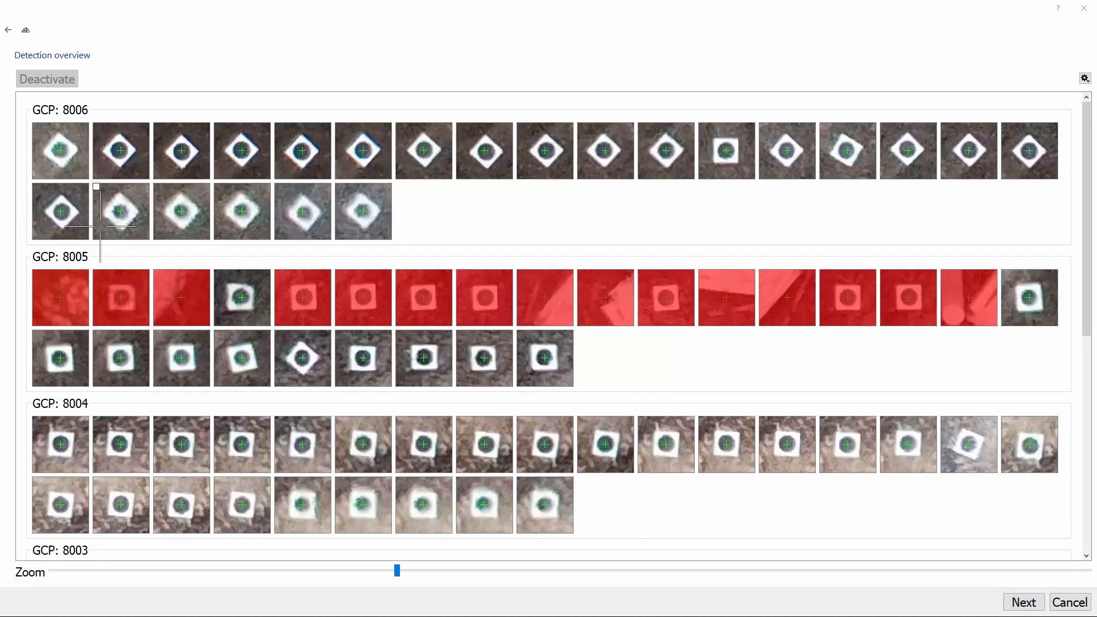
left_click(126, 298)
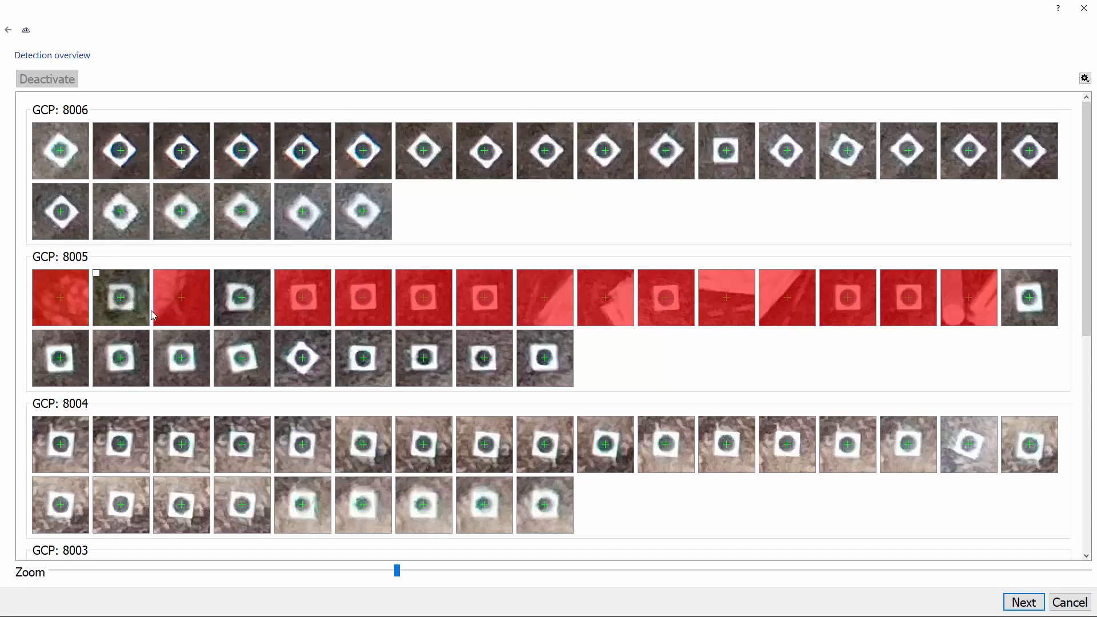
left_click(198, 305)
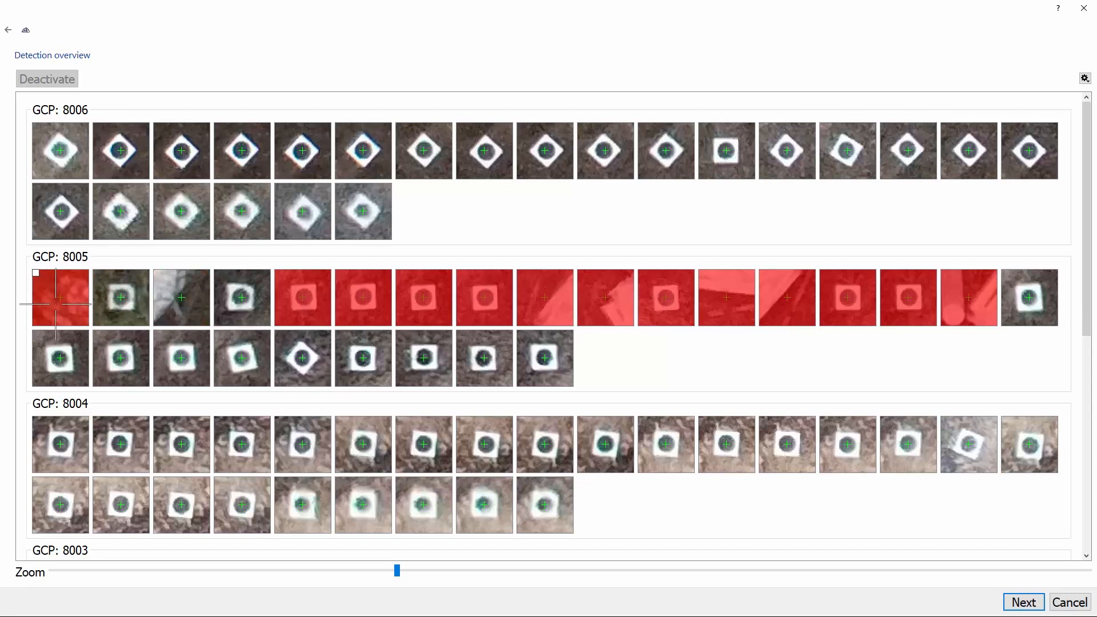
left_click(55, 304)
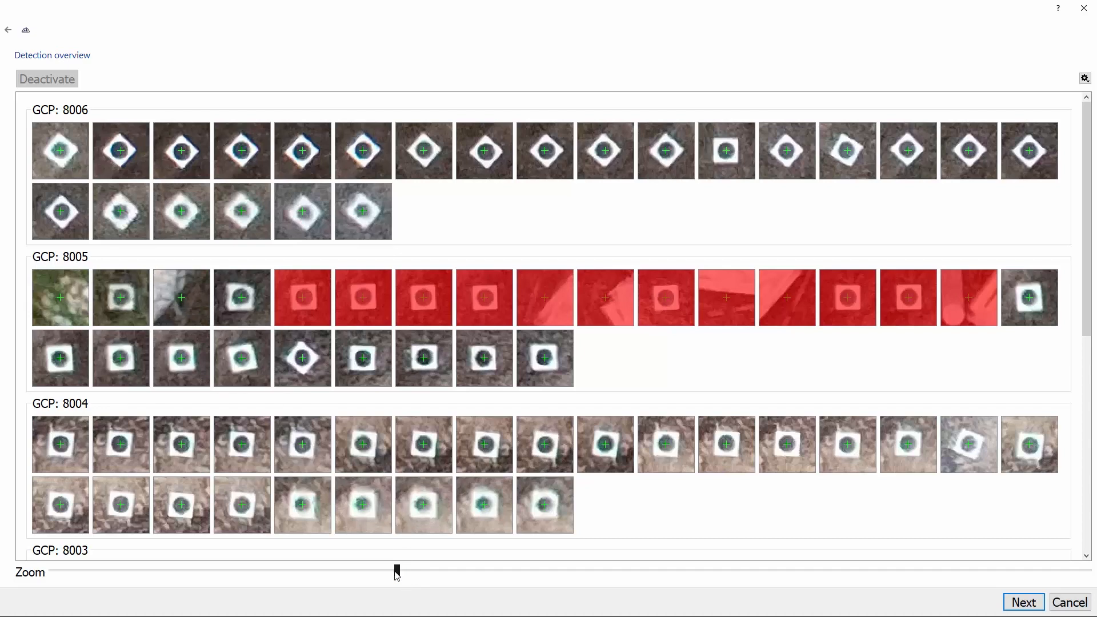
- With the thumbnails fully zoomed out, deactivate GCP 8005's third detection and reactivate its ninth to sixteenth detections
left_click_drag(398, 571, 36, 561)
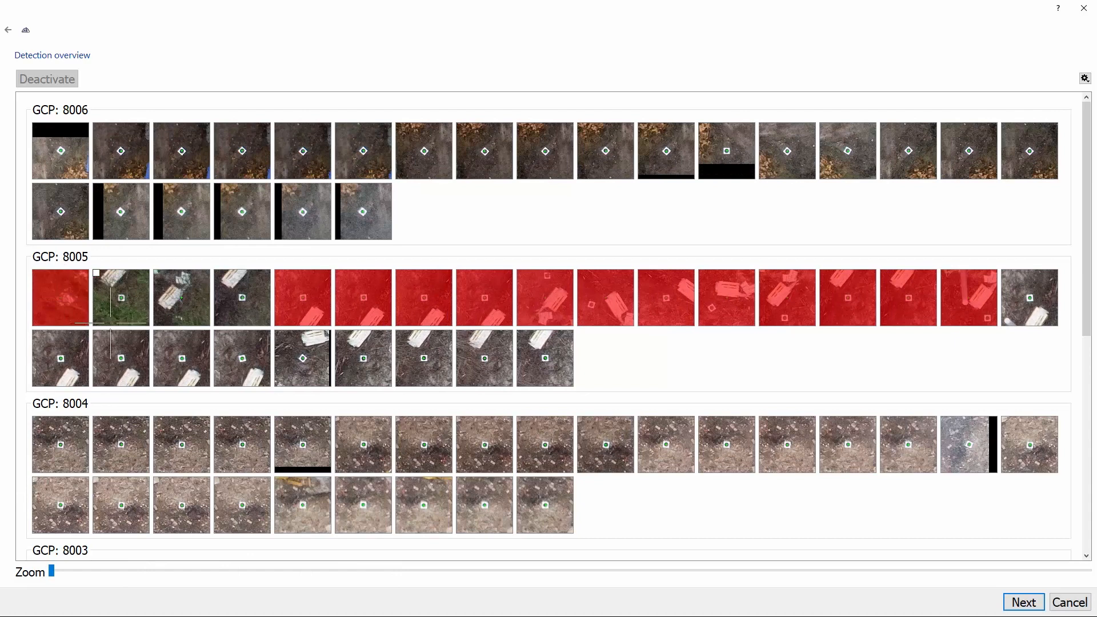
left_click(194, 312)
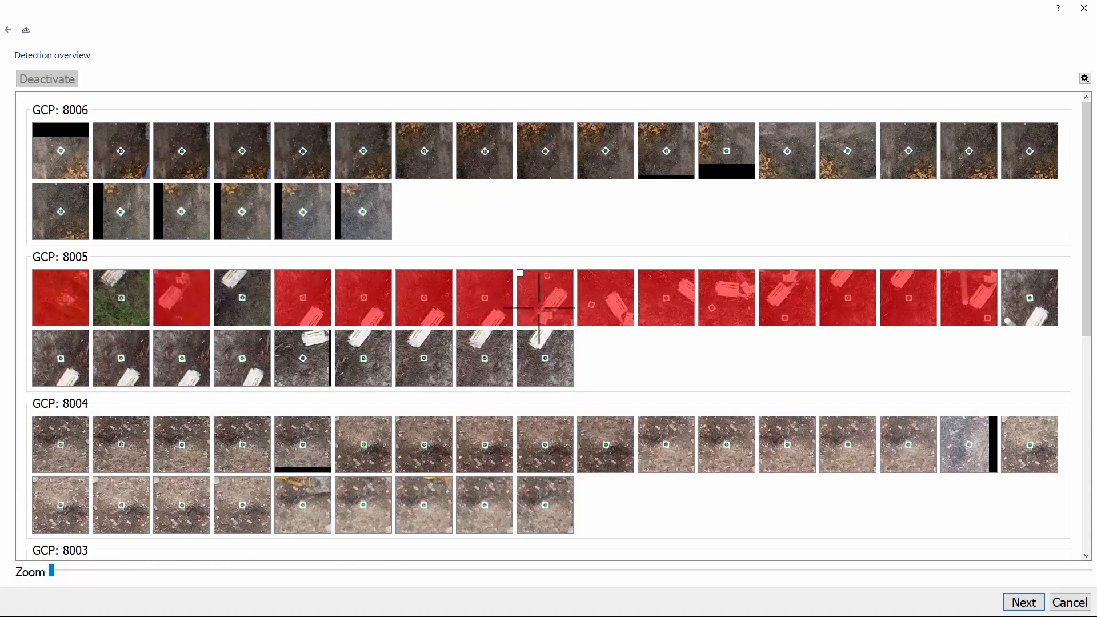
left_click(556, 319)
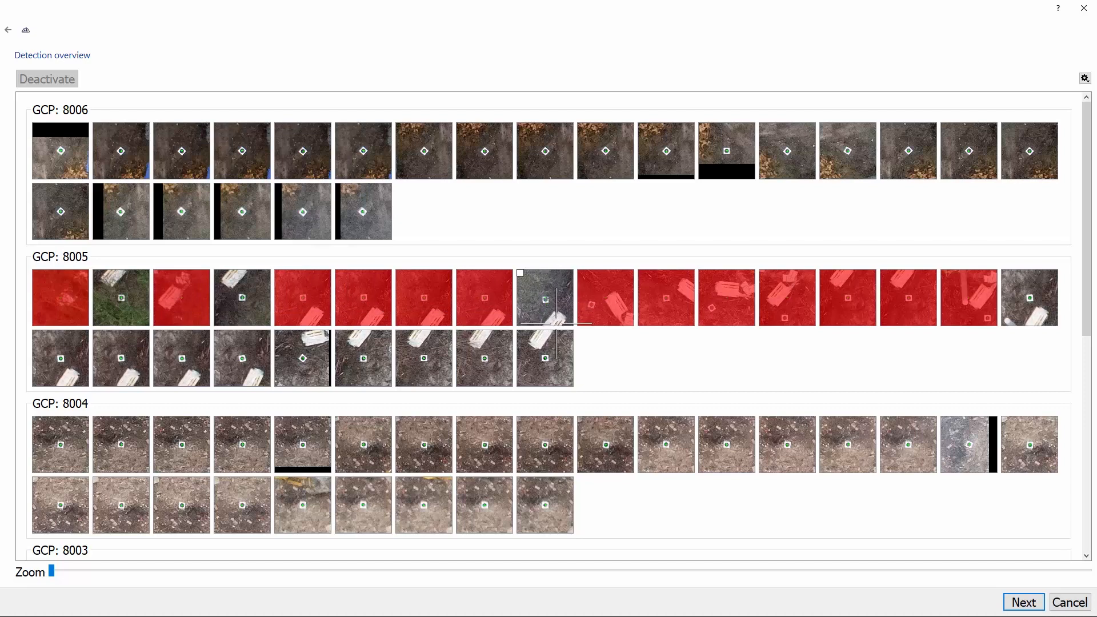
left_click(605, 307)
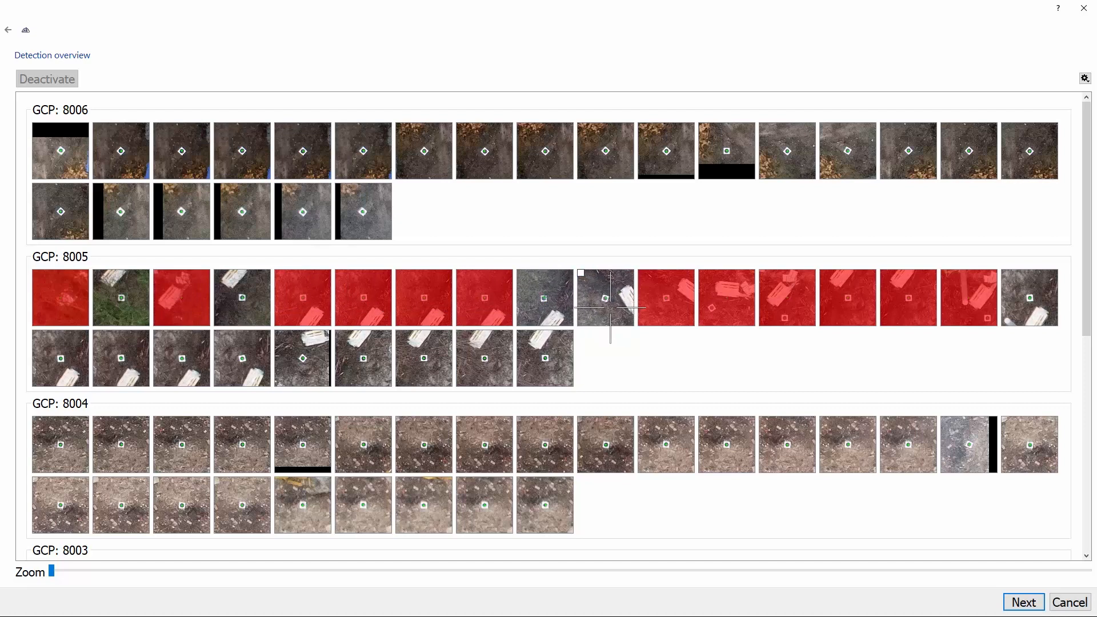
left_click(677, 306)
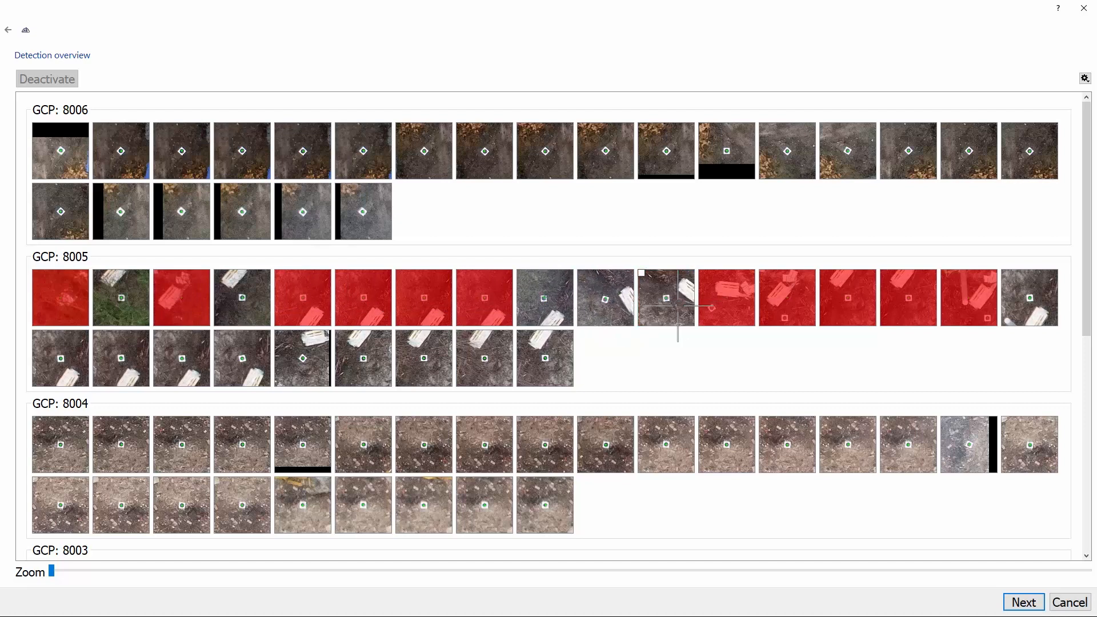
left_click(722, 307)
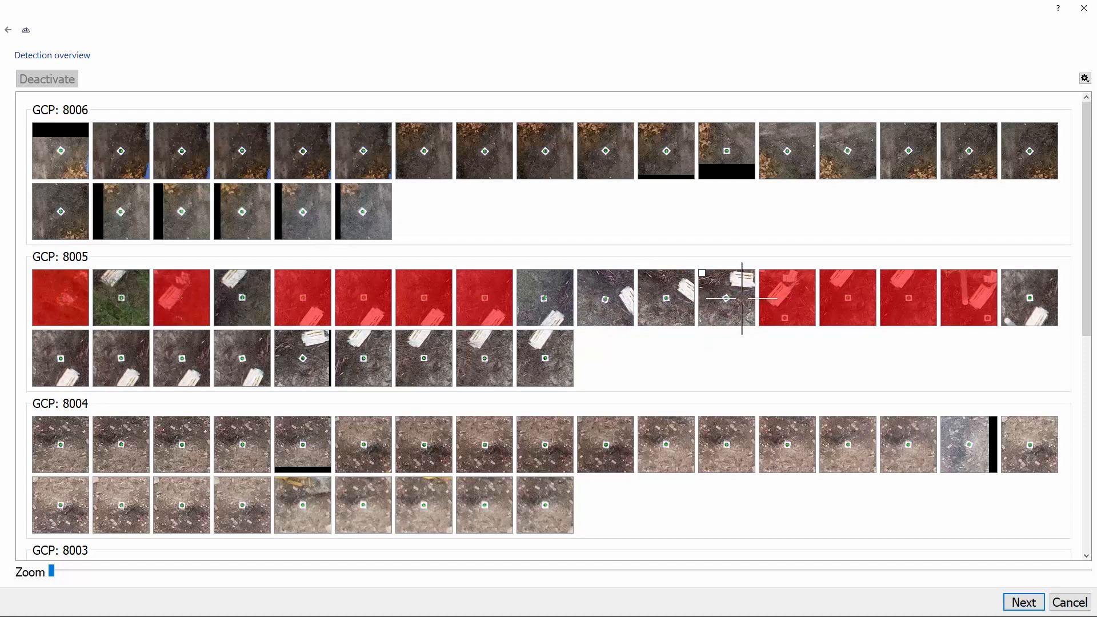
left_click(813, 302)
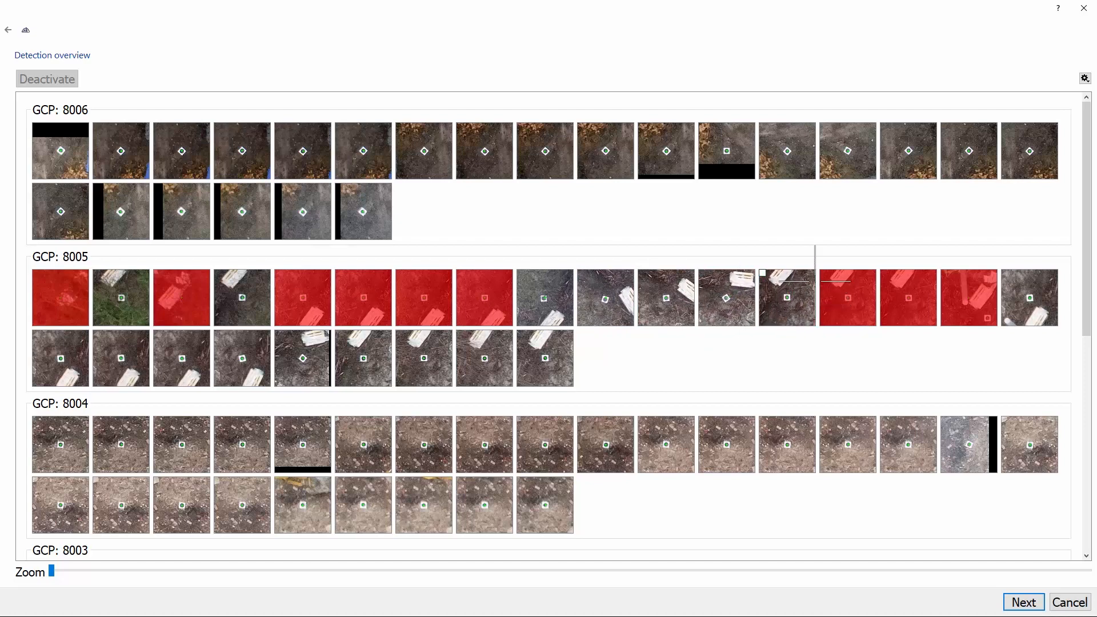
left_click(848, 302)
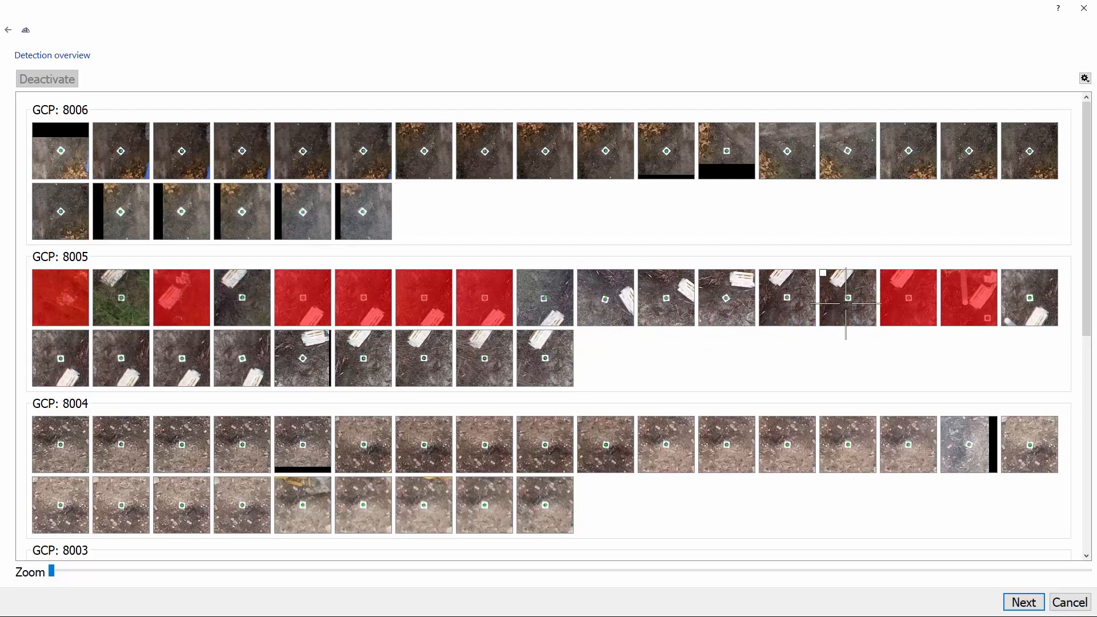
left_click(910, 306)
left_click(984, 313)
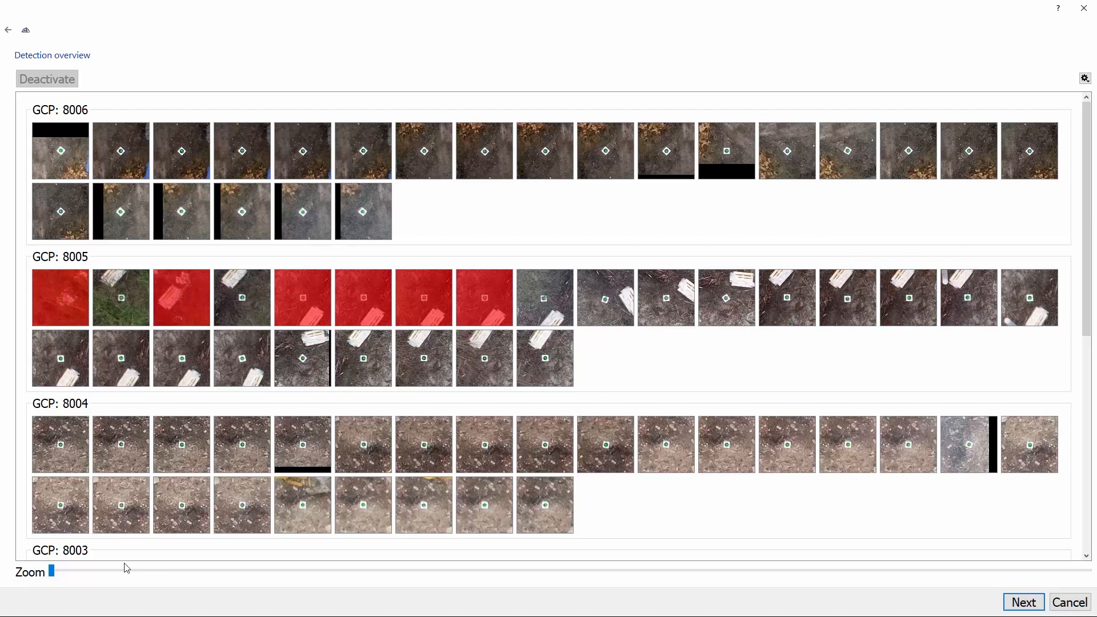
- Check the enlarged detection thumbnails of all GCPs, accept the detections and finish the orientation
left_click_drag(52, 571, 721, 571)
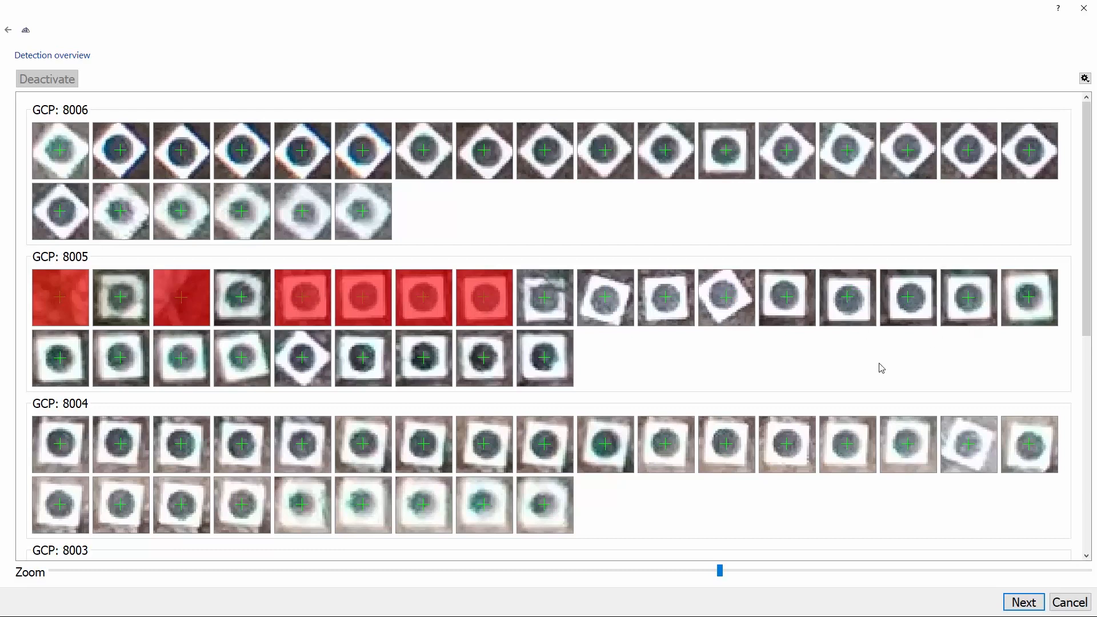
scroll(638, 486, "down", 5)
scroll(638, 483, "down", 4)
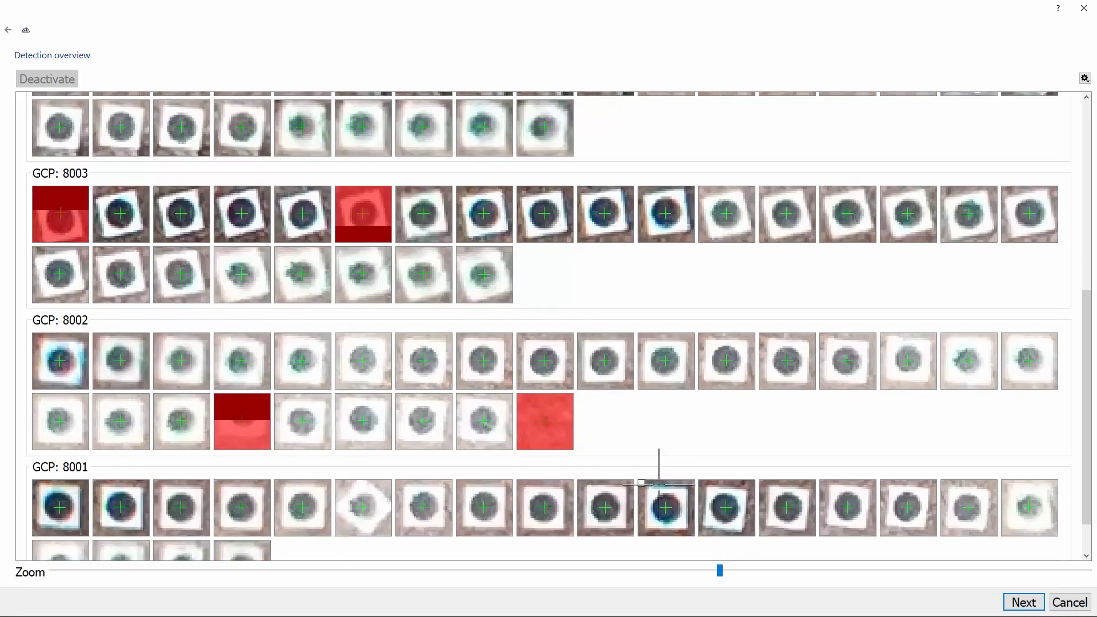
left_click(1023, 603)
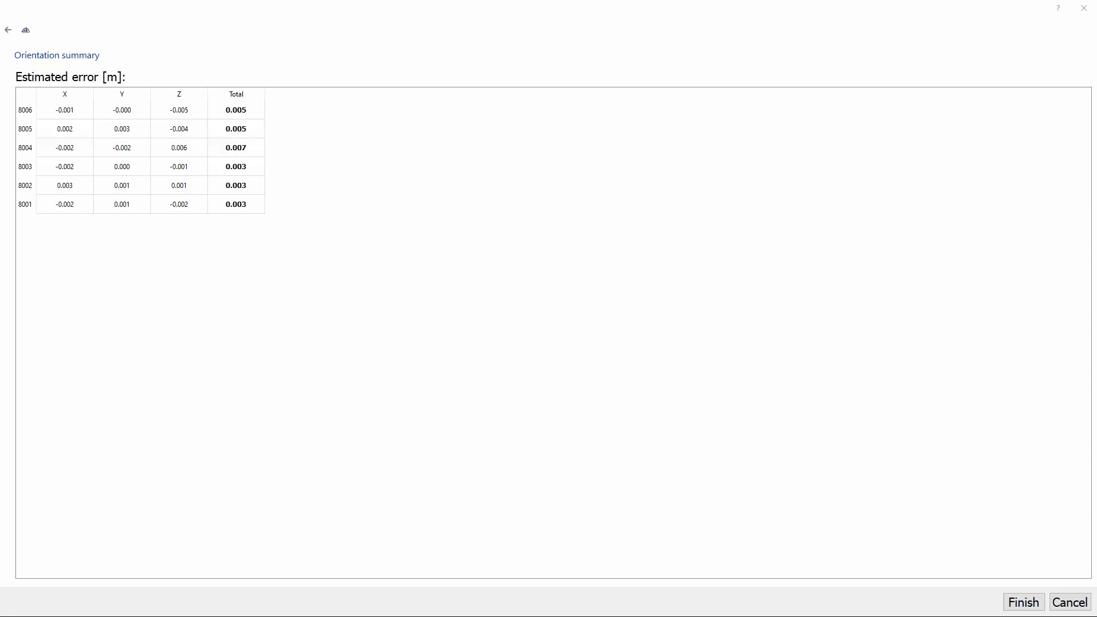
left_click(1024, 602)
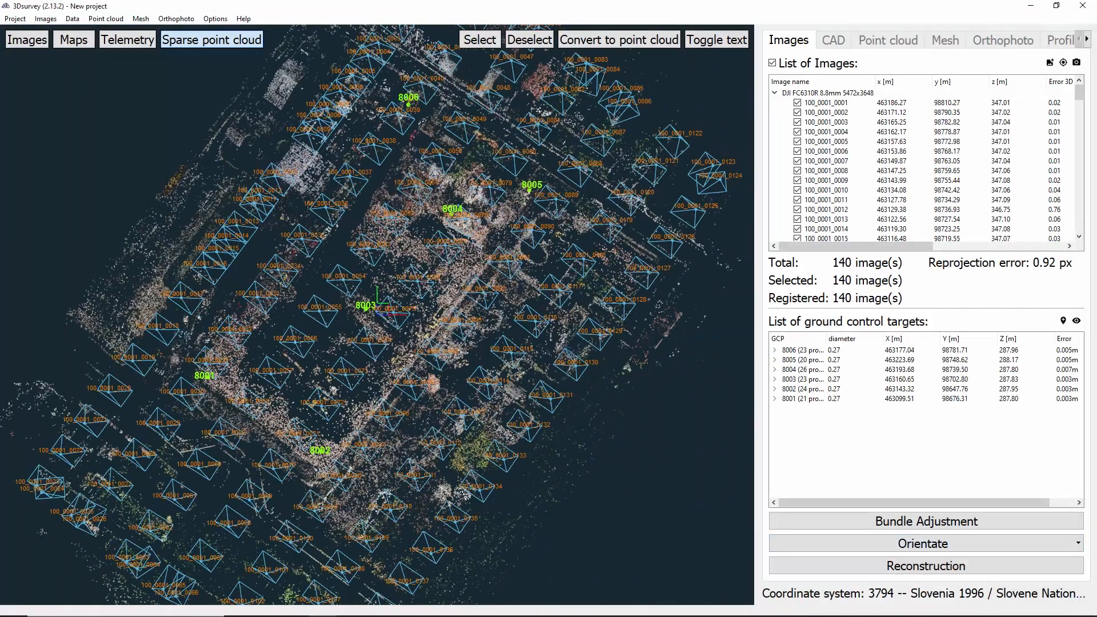
- Widen the side panel to show the image and target error columns, and start the dense reconstruction at the High level
left_click_drag(377, 400, 347, 214)
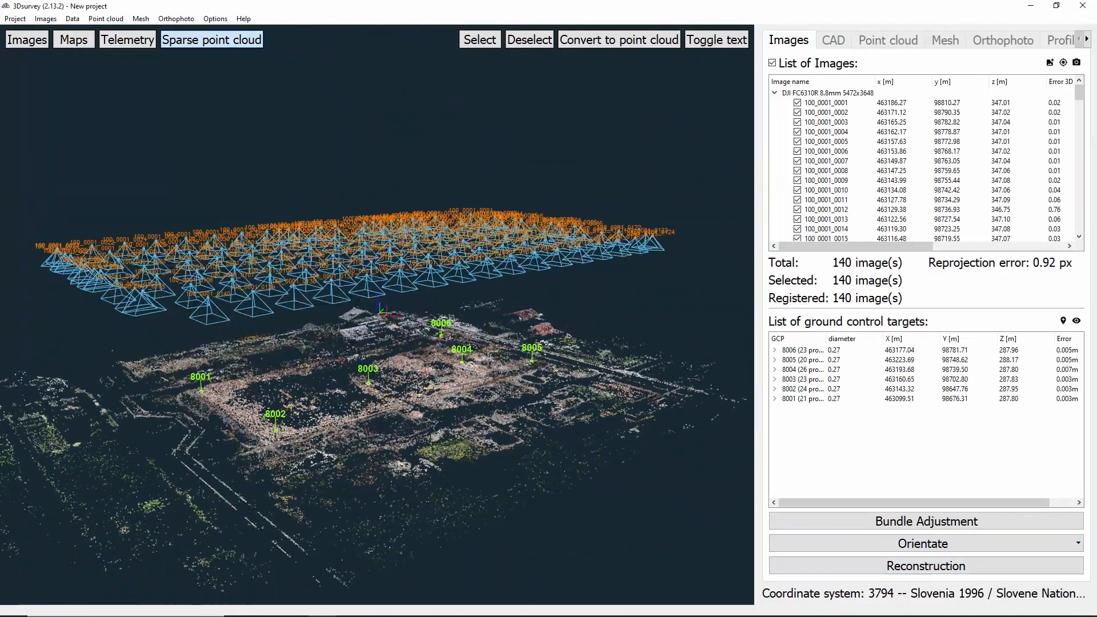
left_click_drag(758, 320, 661, 320)
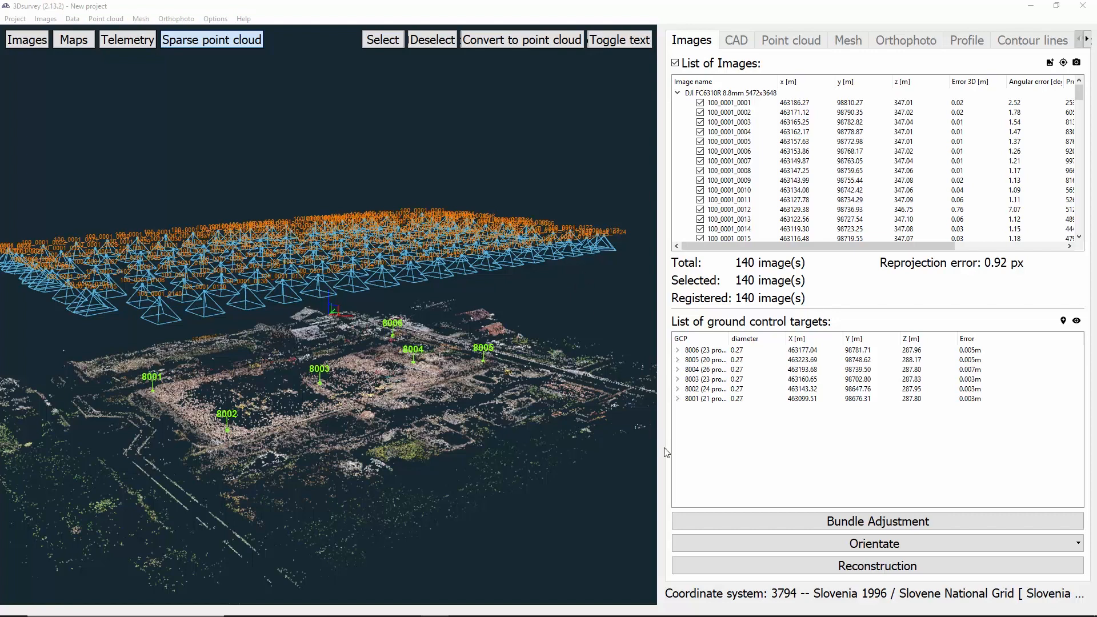
left_click(715, 563)
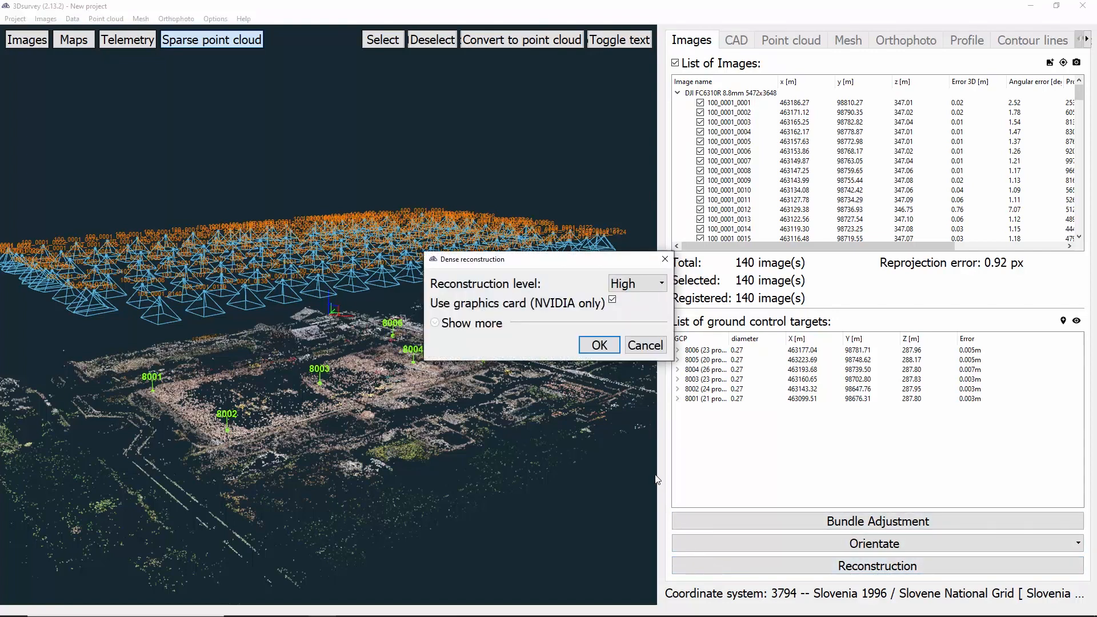
left_click(656, 281)
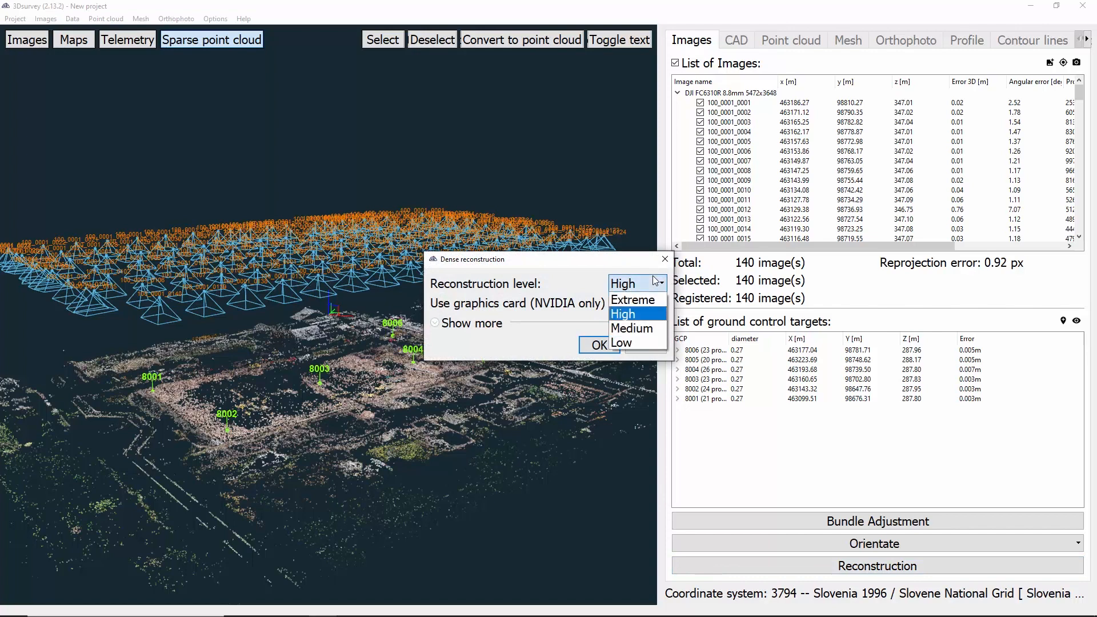
left_click(641, 315)
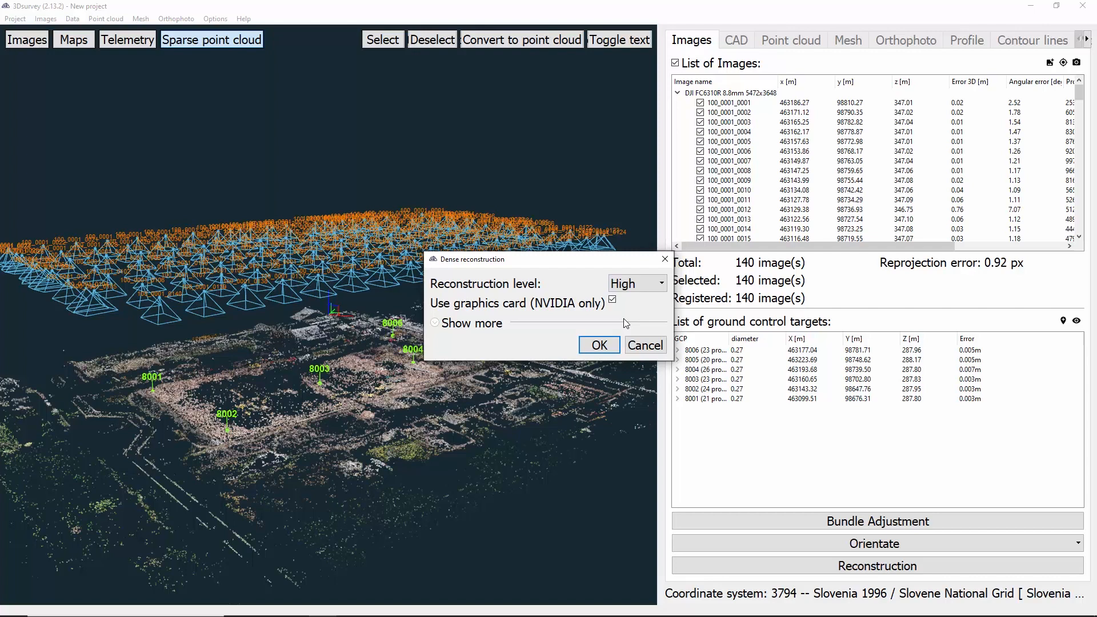
left_click(592, 343)
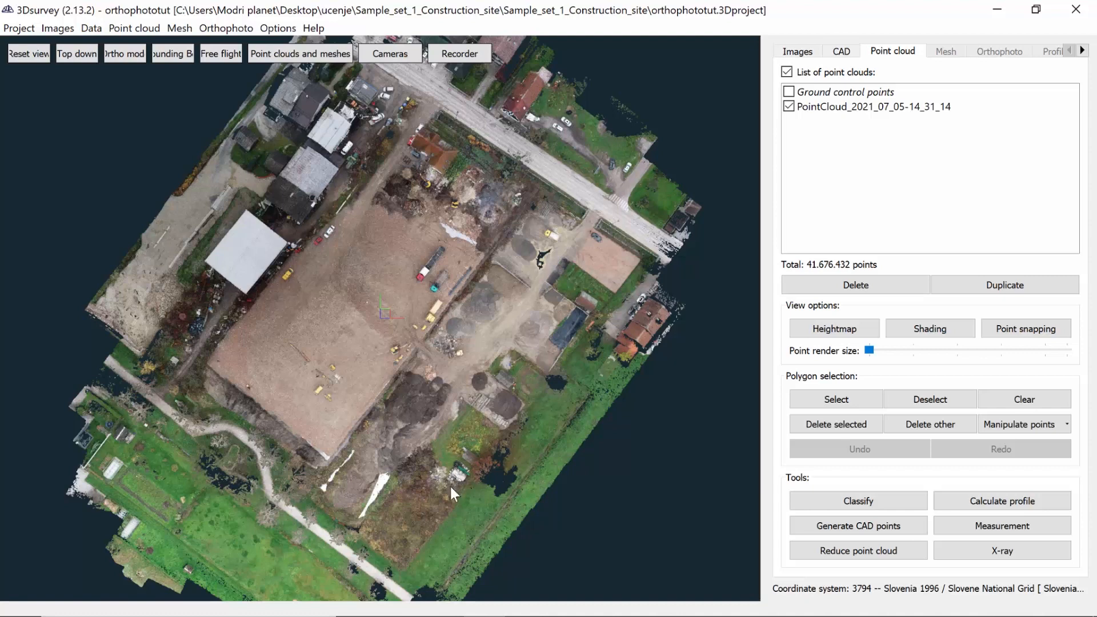
- Examine the dense point cloud of the construction site from low angles and up close around the trucks and gravel area
left_click_drag(451, 487, 398, 380)
mouse_move(256, 365)
left_mouse_down()
mouse_move(371, 367)
mouse_move(240, 364)
left_mouse_up()
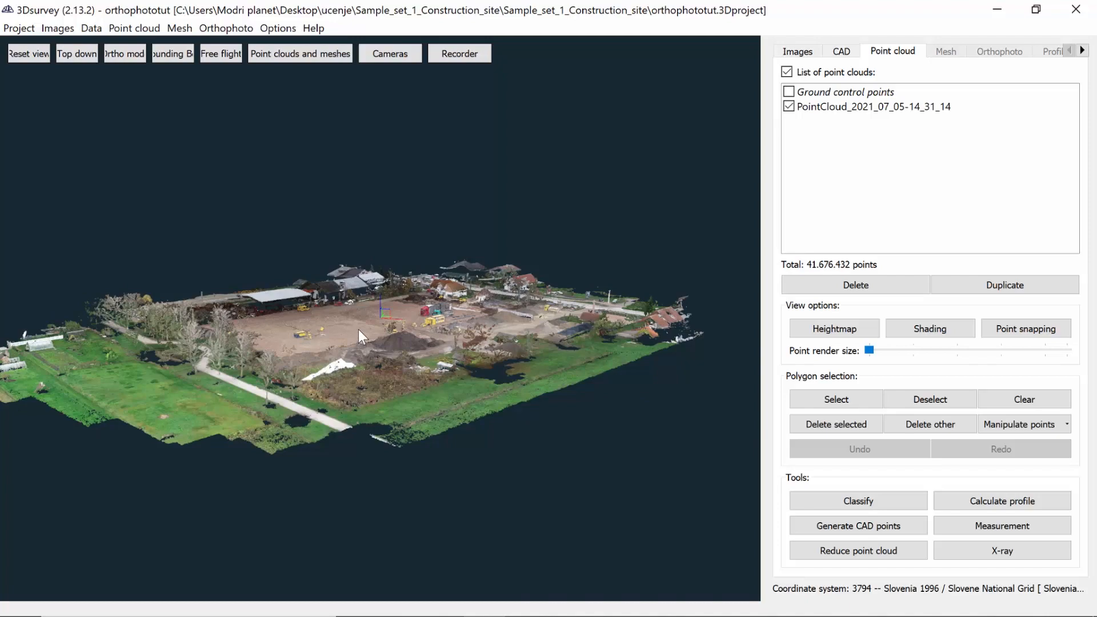
scroll(358, 330, "up", 5)
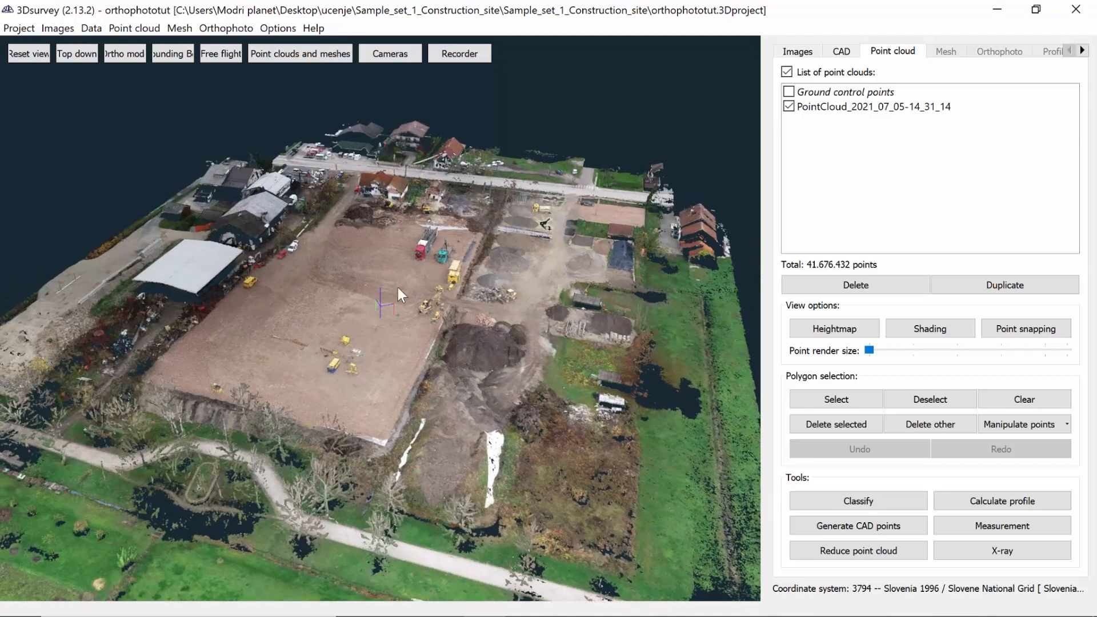
scroll(240, 365, "up", 5)
scroll(241, 366, "up", 3)
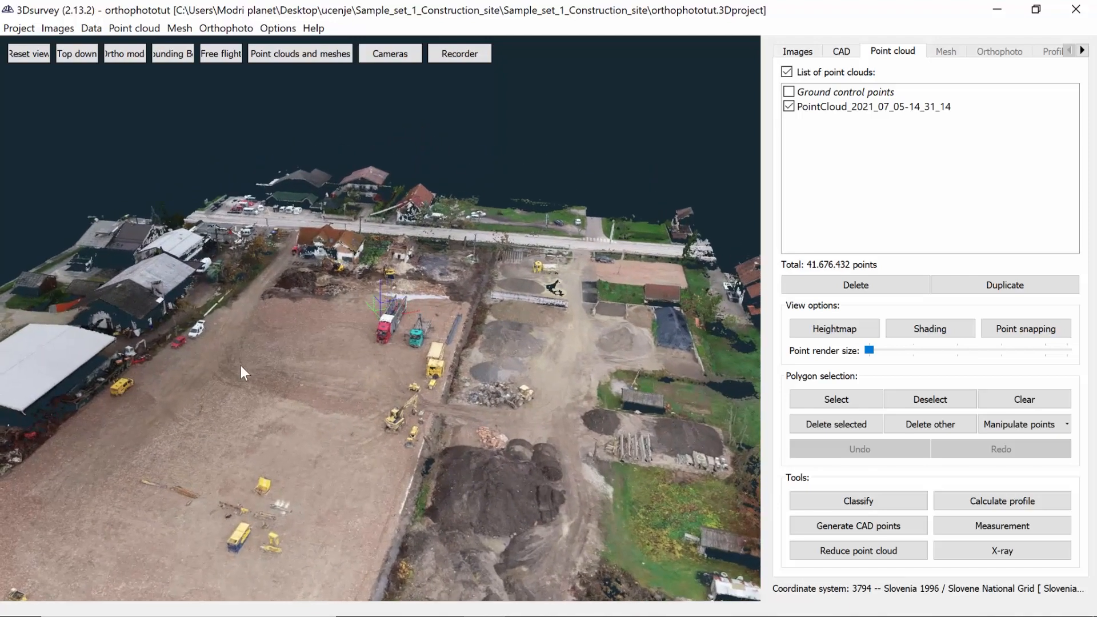
double_click(623, 296)
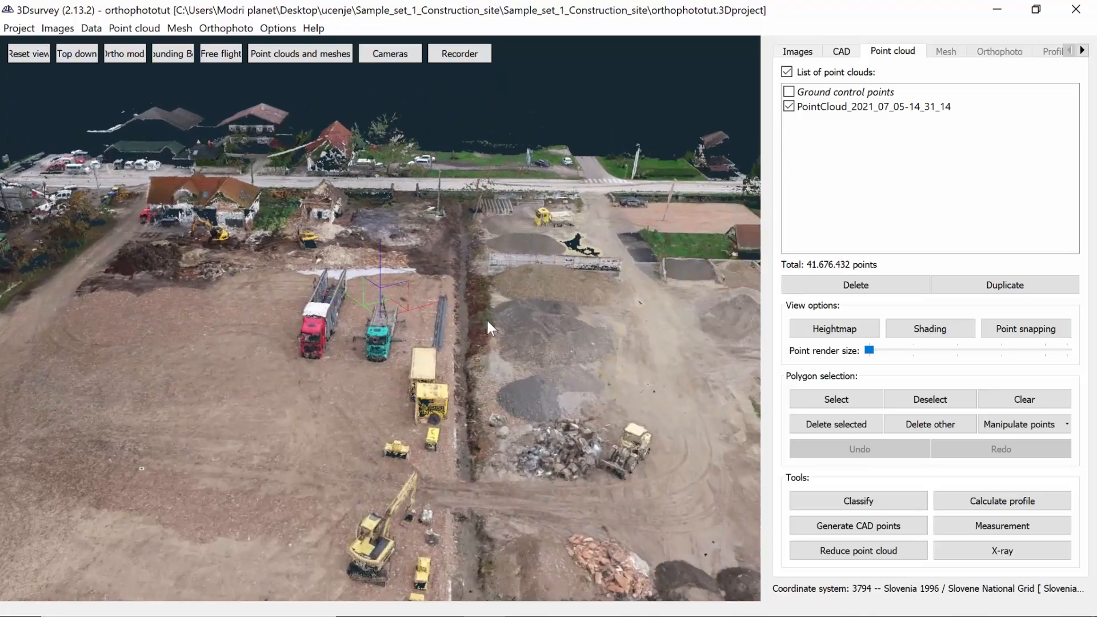
double_click(321, 469)
scroll(368, 435, "up", 5)
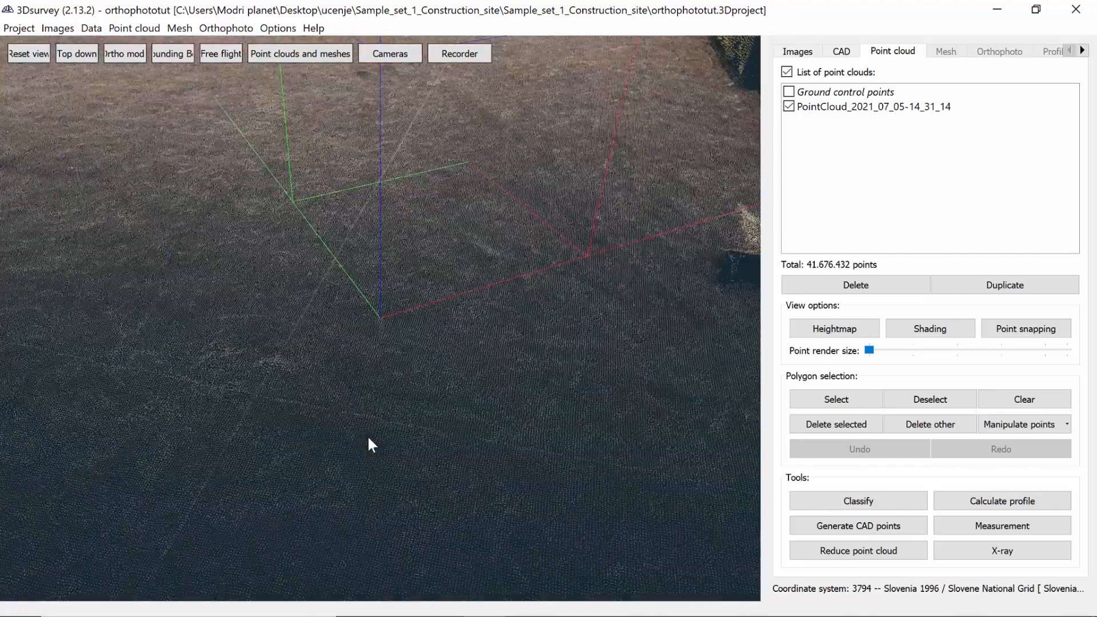
- Inspect the dense point cloud of the whole site from above and at a low angle facing the parked trucks
scroll(369, 436, "down", 5)
scroll(369, 437, "down", 8)
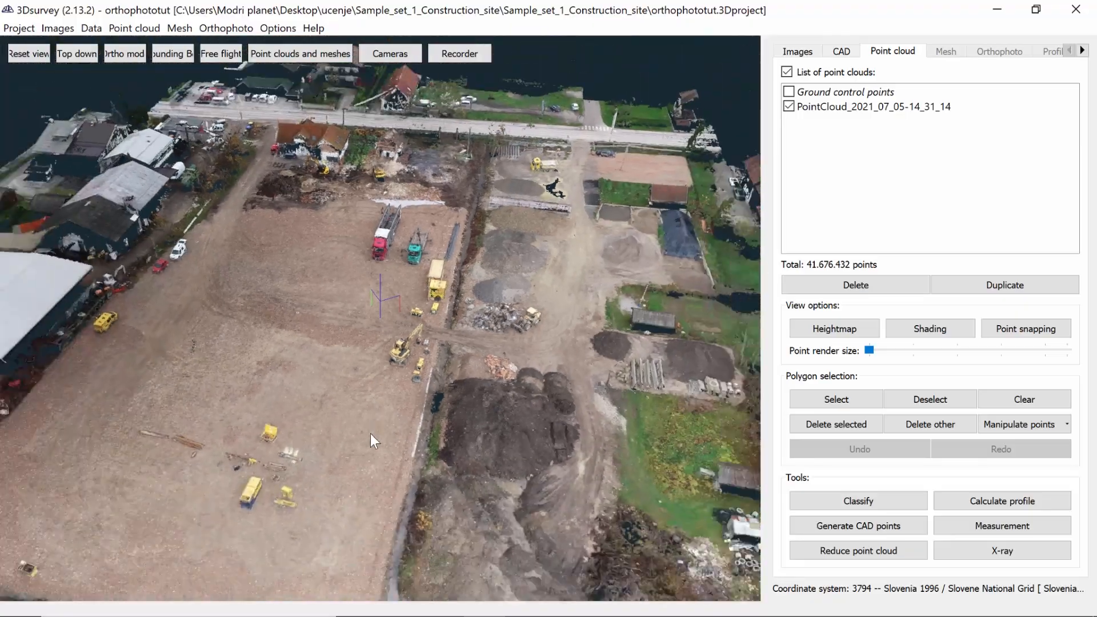
scroll(367, 437, "up", 10)
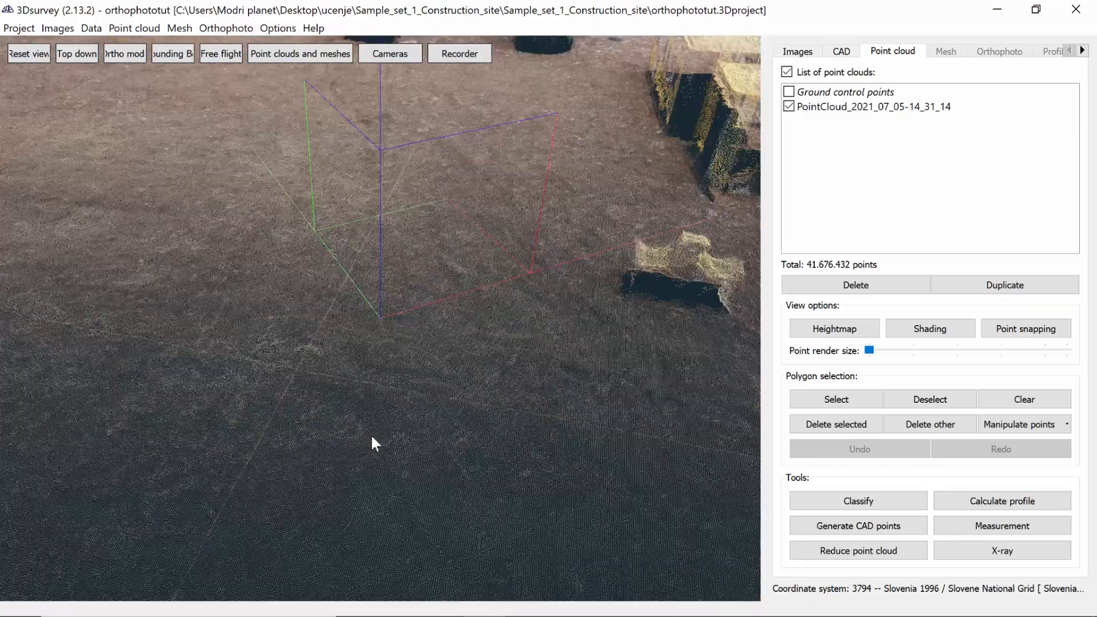
left_click_drag(371, 436, 417, 395)
scroll(417, 396, "down", 5)
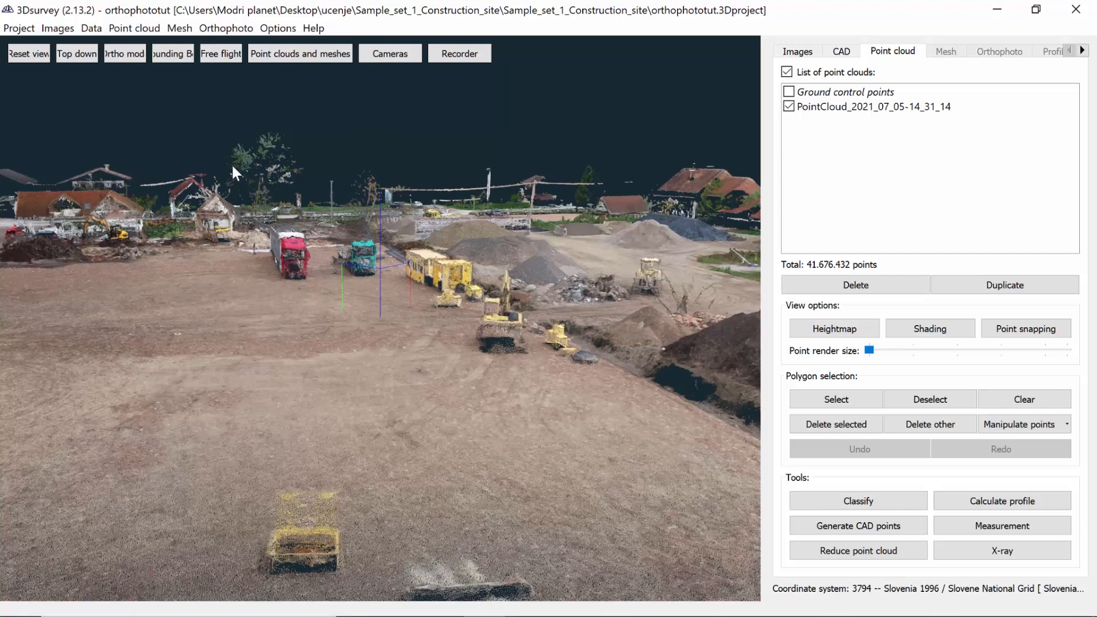
- Calculate a new full 3D mesh with texture from the point cloud PointCloud_2021_07_05-14_31_14
left_click(180, 29)
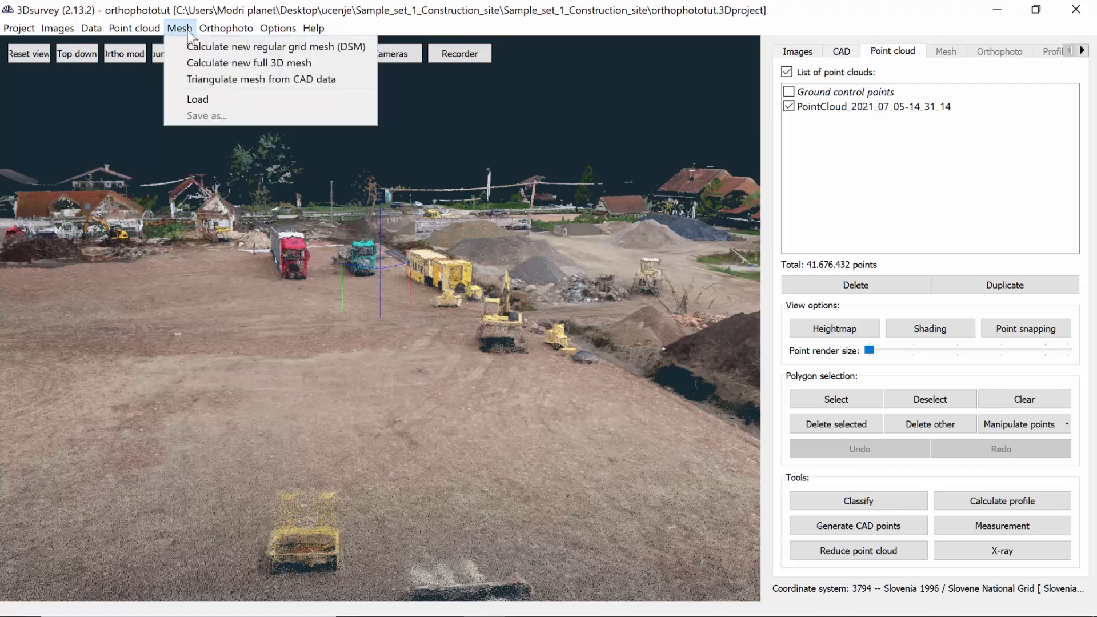
left_click(209, 62)
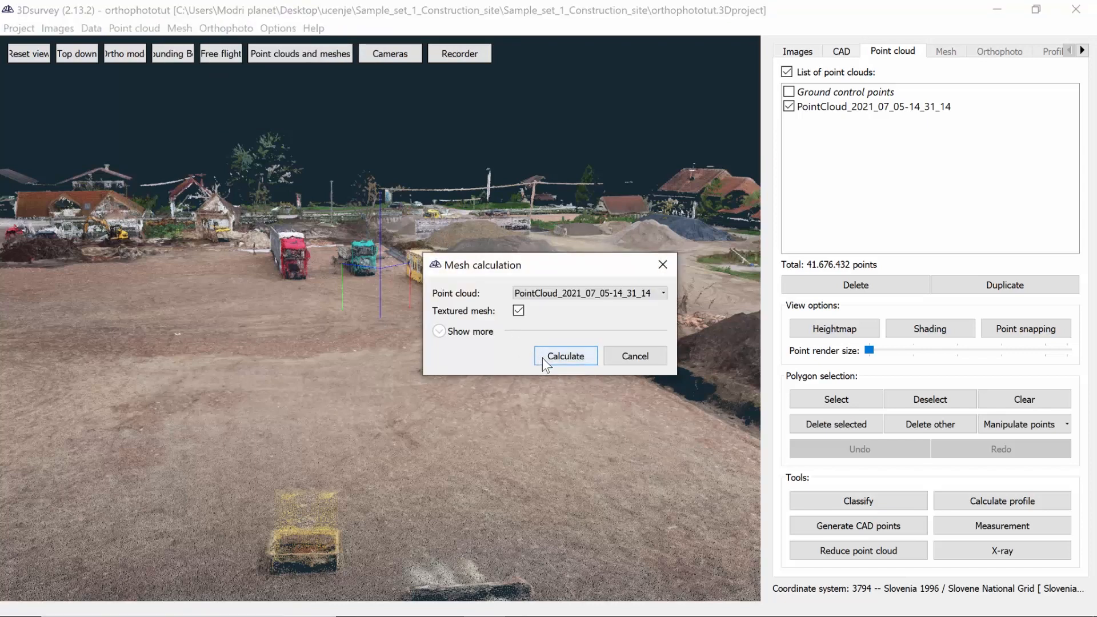
left_click(557, 293)
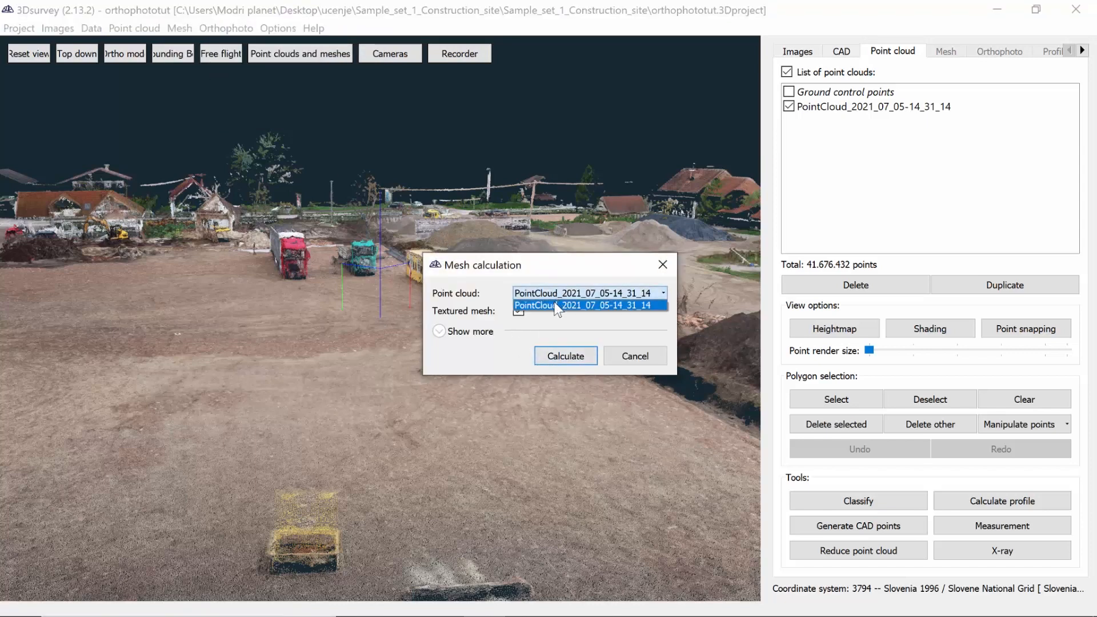
left_click(554, 304)
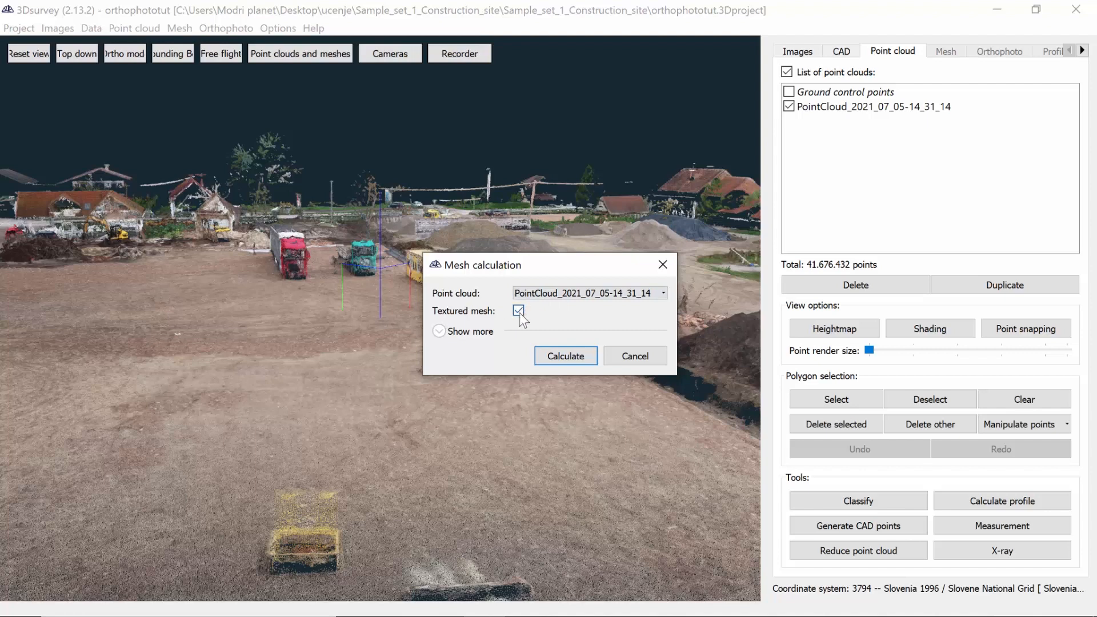
left_click(550, 354)
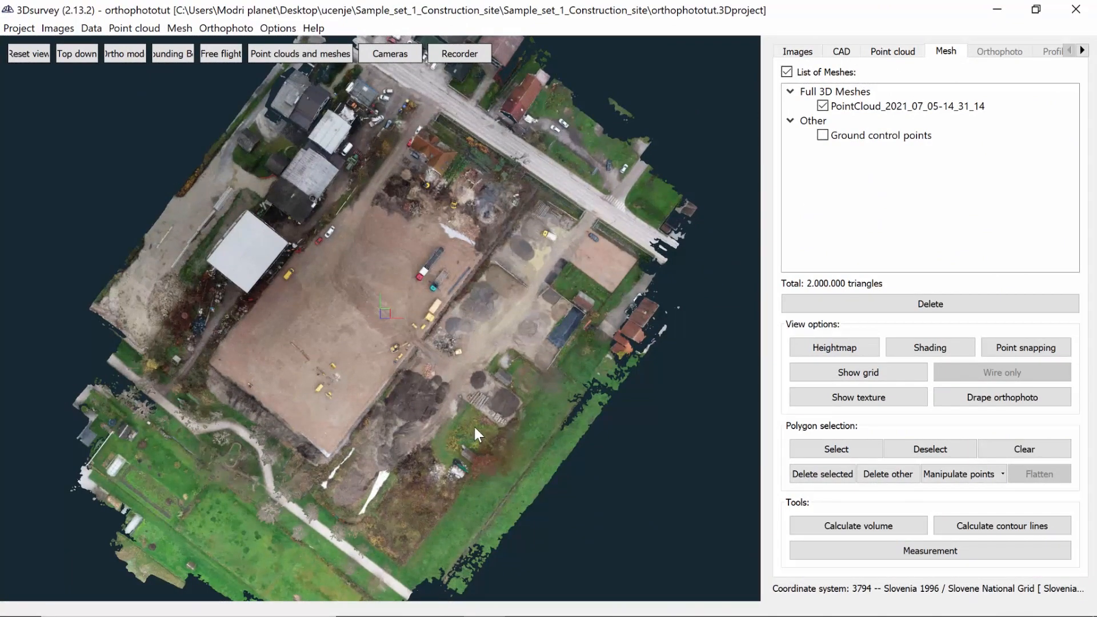
- Examine the full 3D mesh from oblique angles and up close around the trucks and excavator
left_click_drag(460, 434, 434, 335)
double_click(434, 335)
scroll(434, 335, "up", 3)
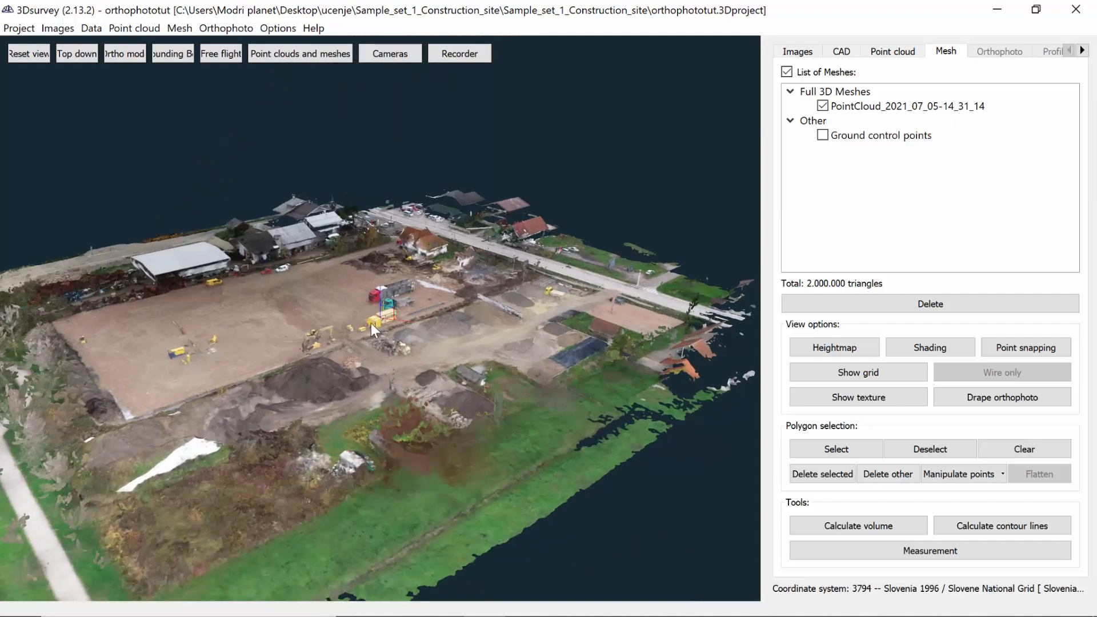
scroll(346, 313, "up", 5)
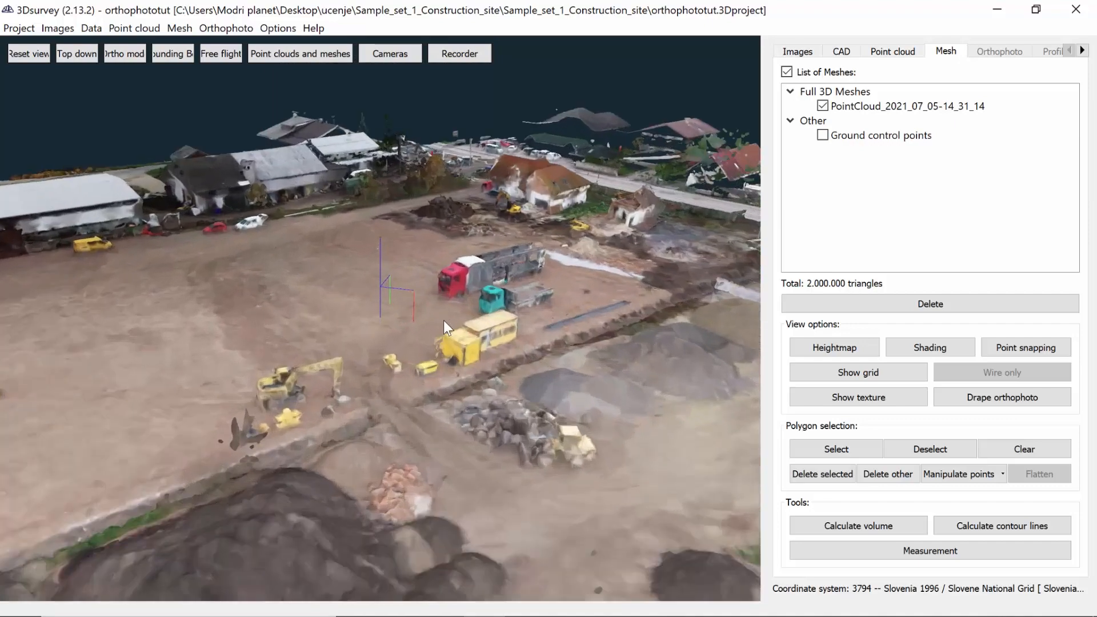
left_click_drag(440, 398, 482, 399)
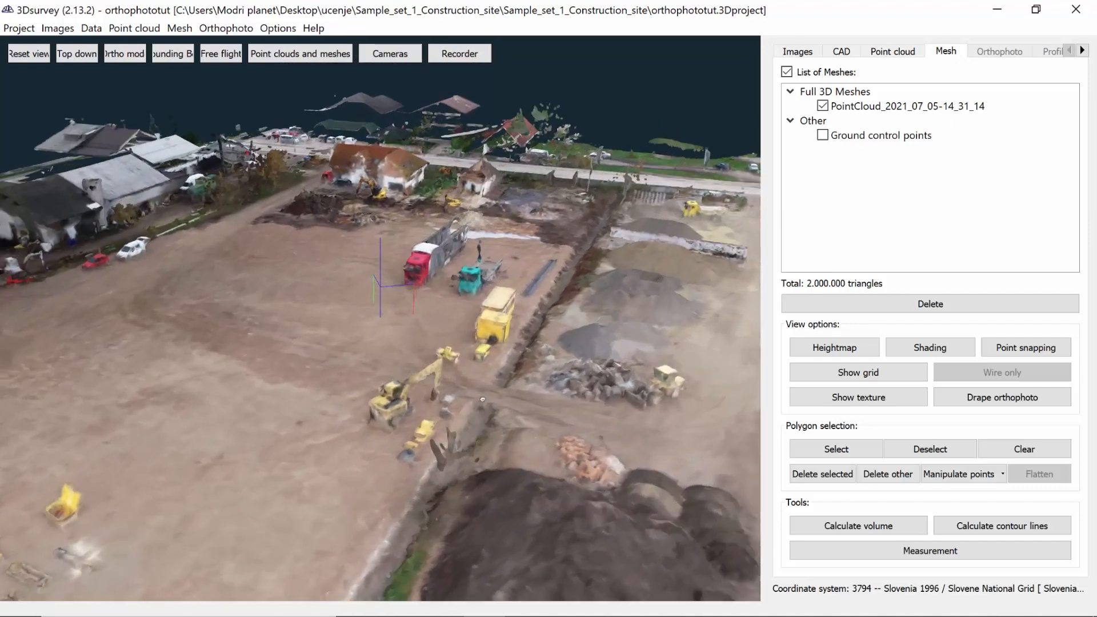
- Inspect the mesh's triangle grid up close and its heightmap colouring, and turn both displays off again
left_click(793, 371)
scroll(451, 379, "up", 5)
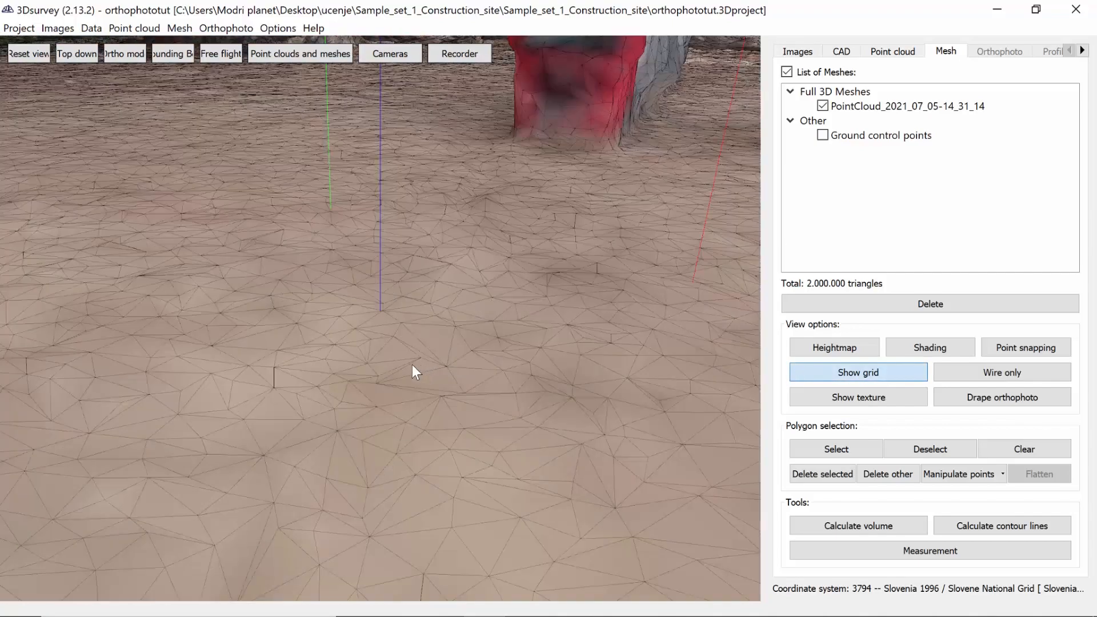
scroll(379, 330, "down", 6)
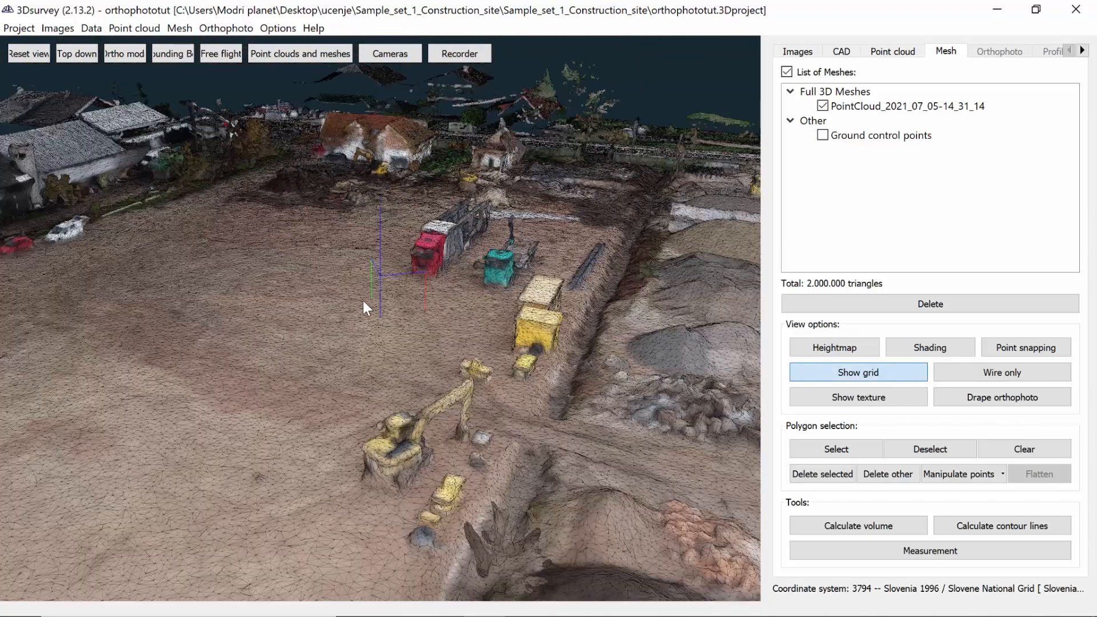
left_click(805, 345)
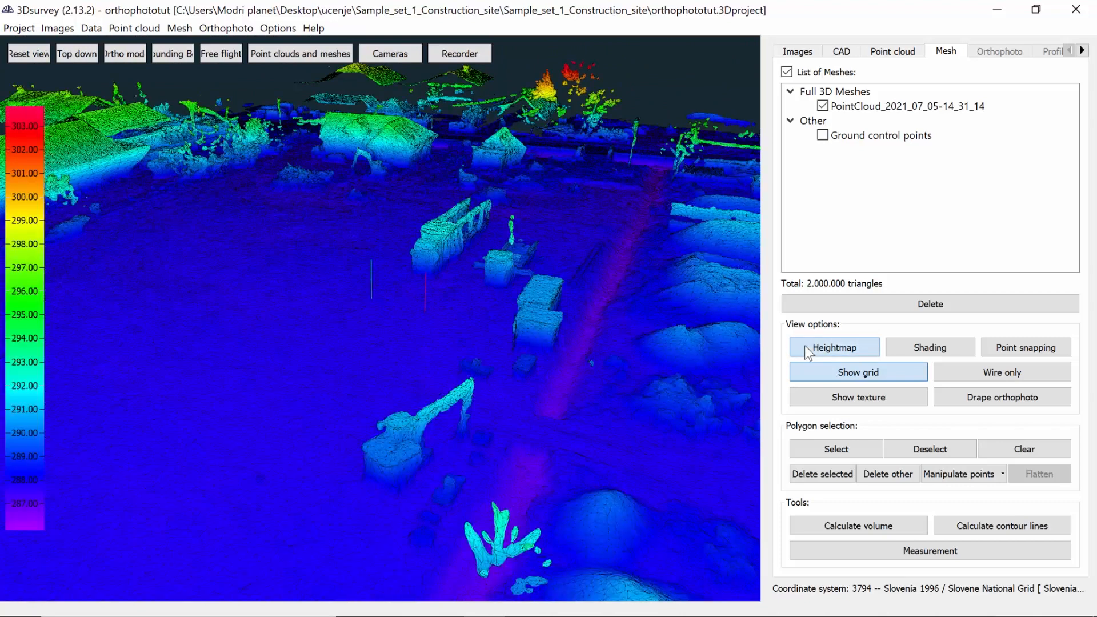
left_click(801, 348)
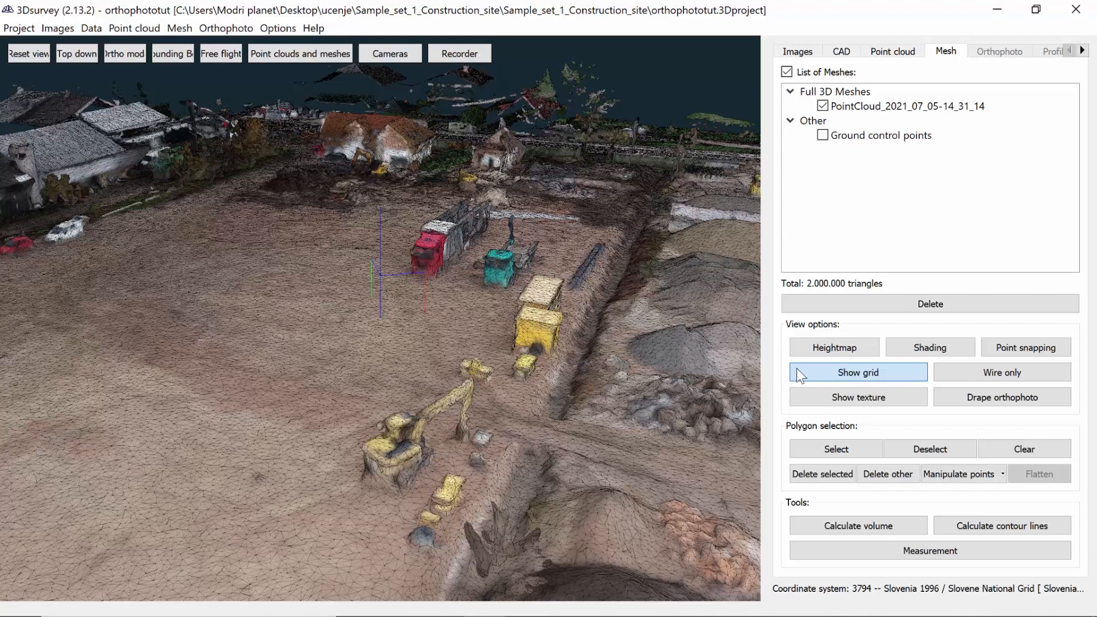
left_click(797, 369)
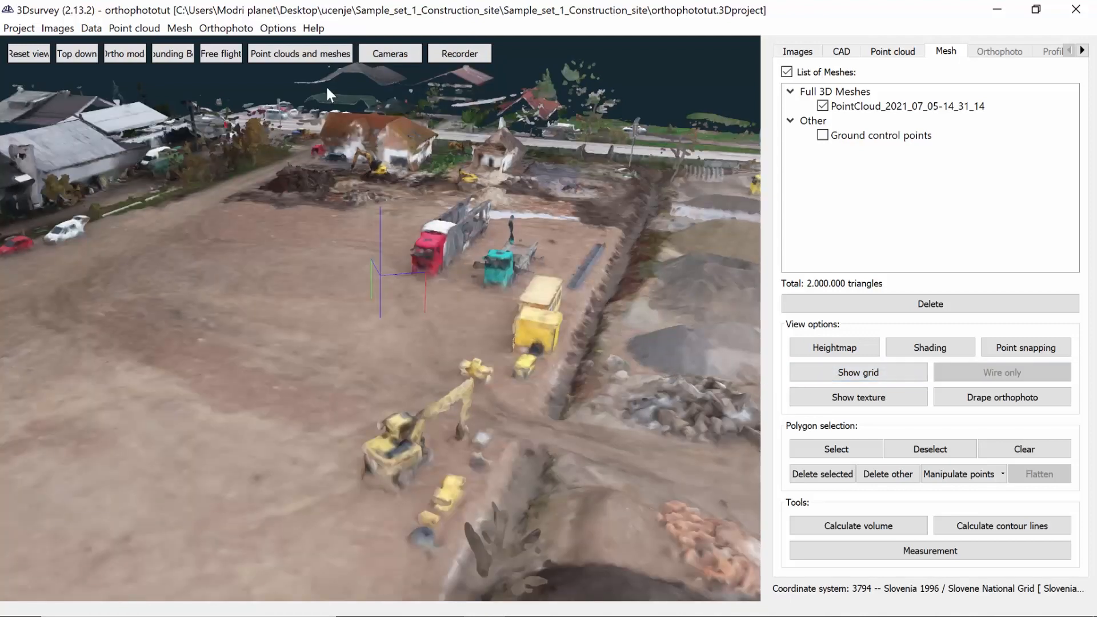
- Calculate a new top-down orthophoto at 2 cm/px from the mesh PointCloud_2021_07_05-14_31_14 as a true orthophoto
left_click(231, 28)
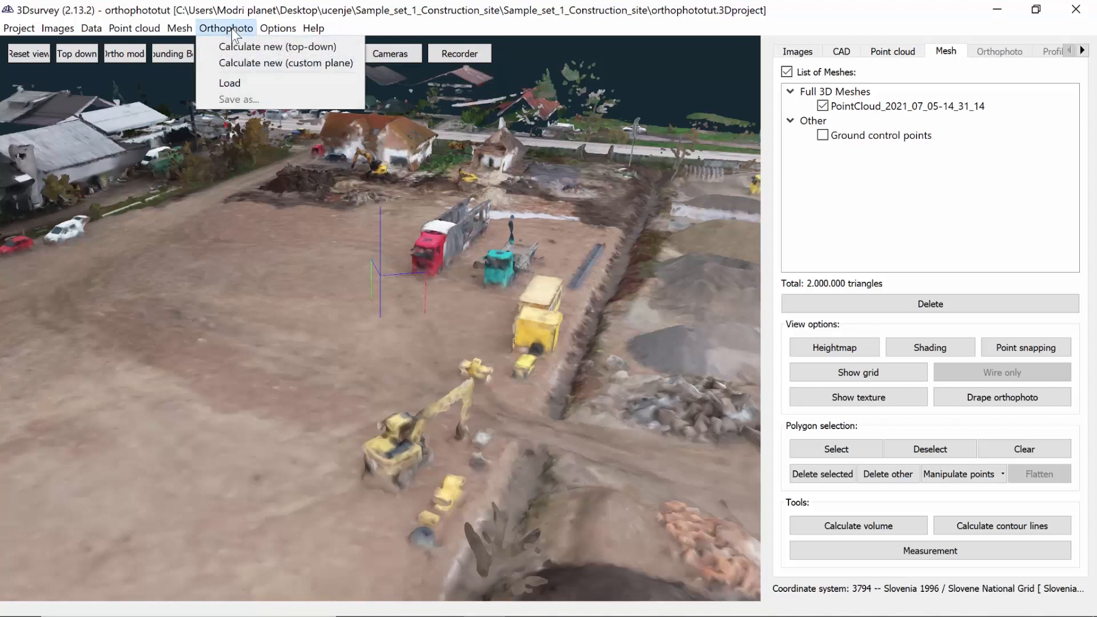
left_click(236, 45)
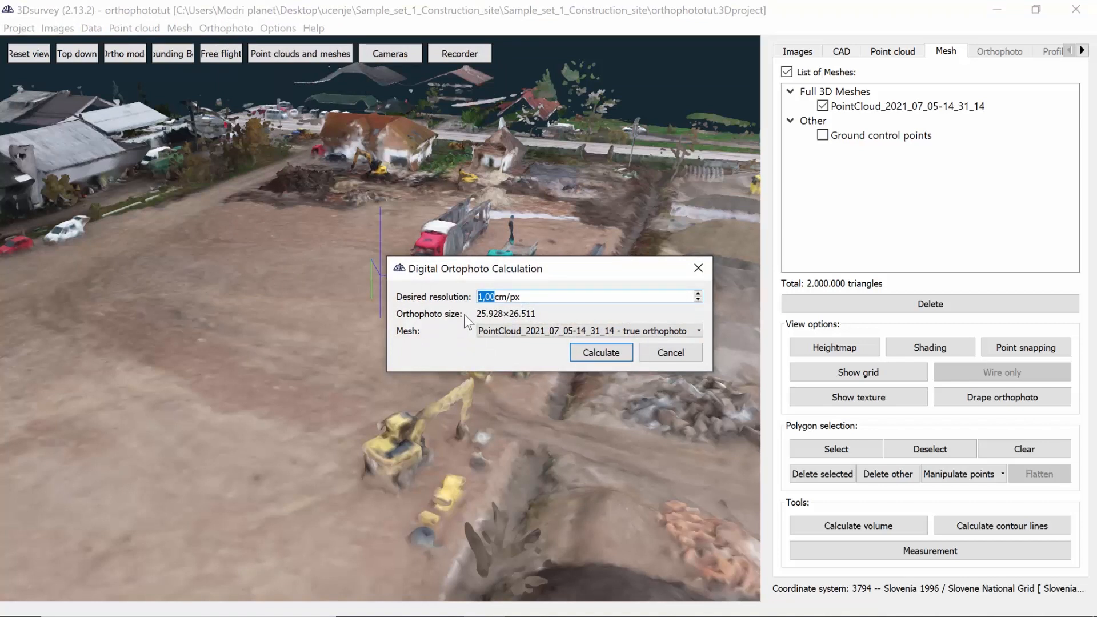
type("2")
left_click(589, 352)
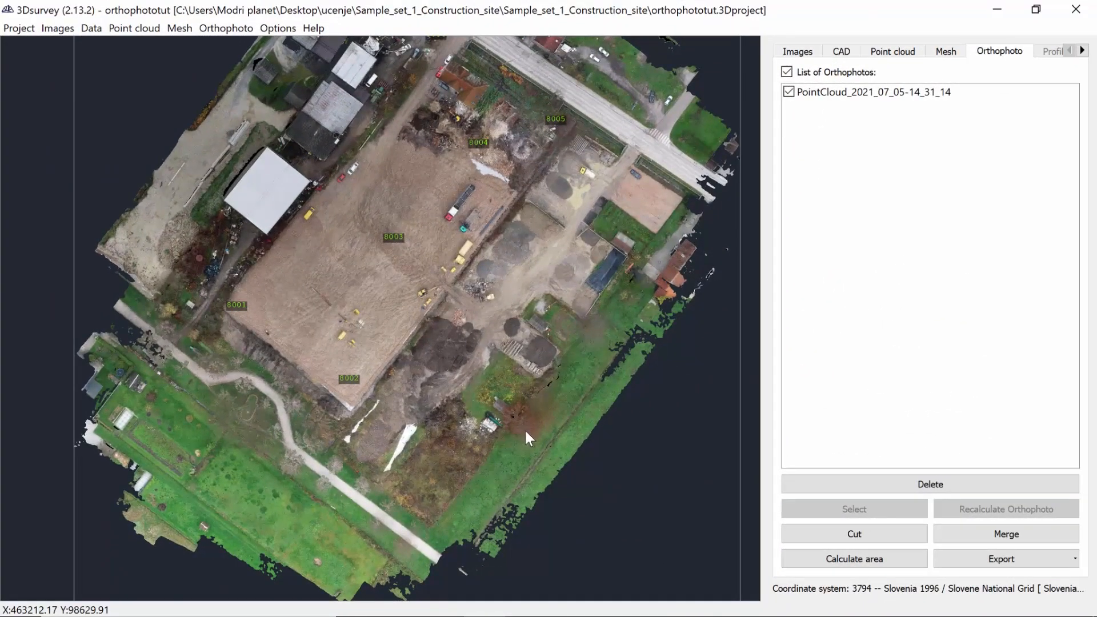
- Examine the orthophoto up close at ground control point 8002 and across the whole construction site
scroll(351, 386, "up", 6)
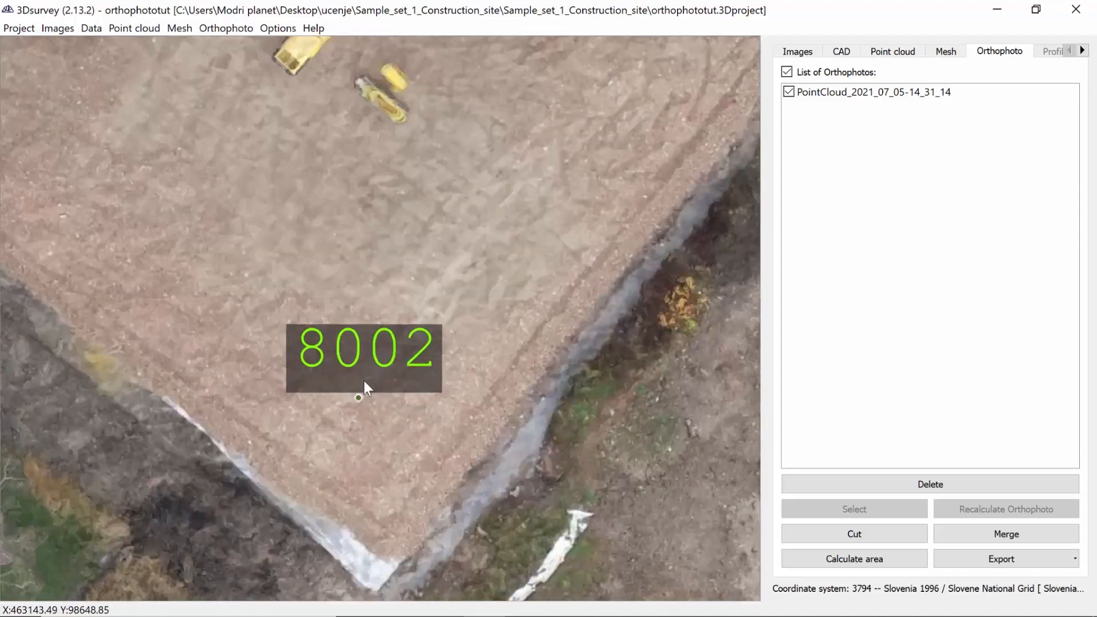
scroll(360, 394, "up", 5)
scroll(358, 406, "down", 1)
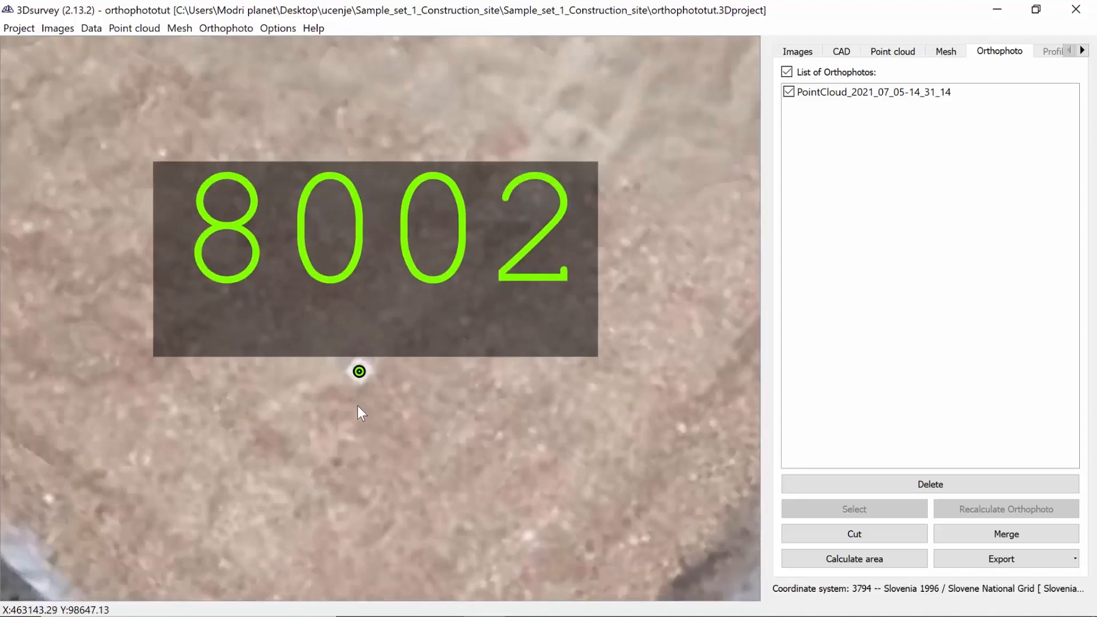
scroll(358, 405, "down", 10)
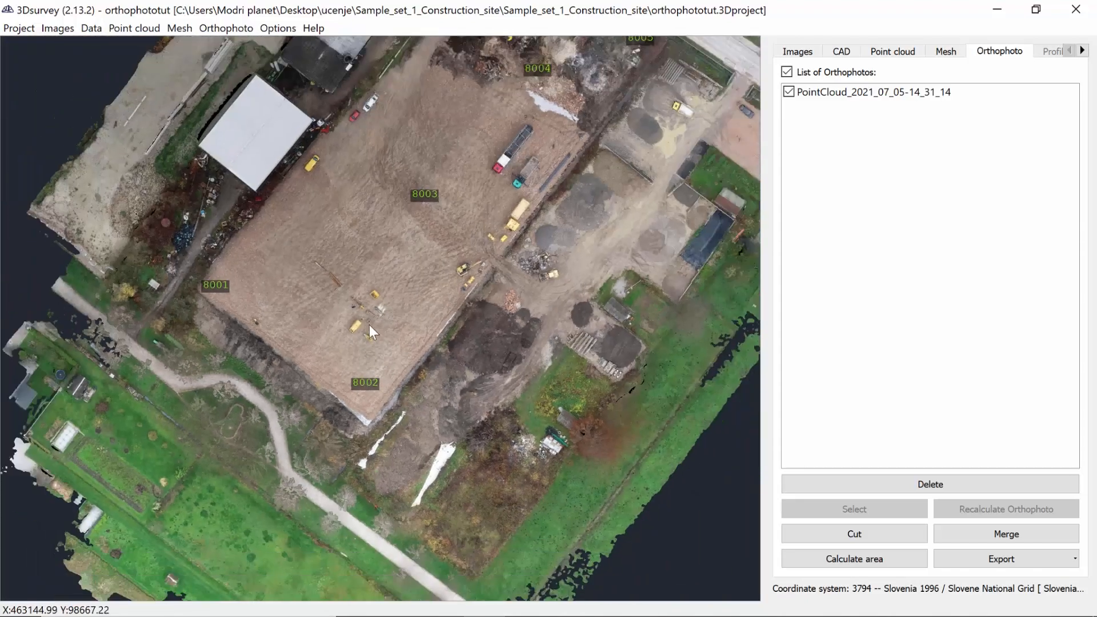
scroll(369, 325, "down", 1)
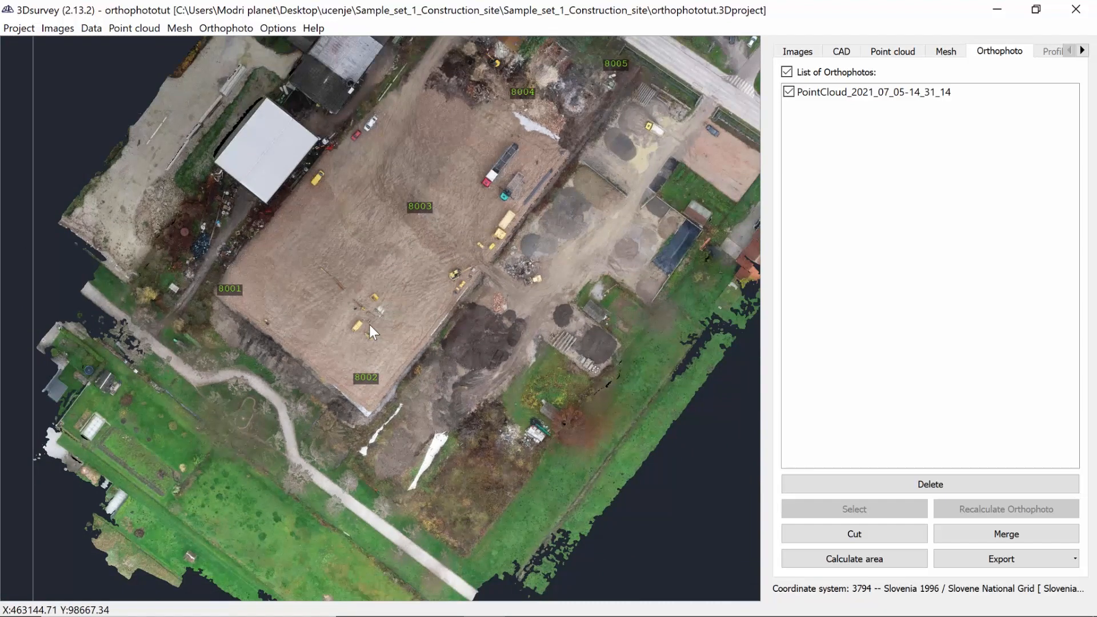